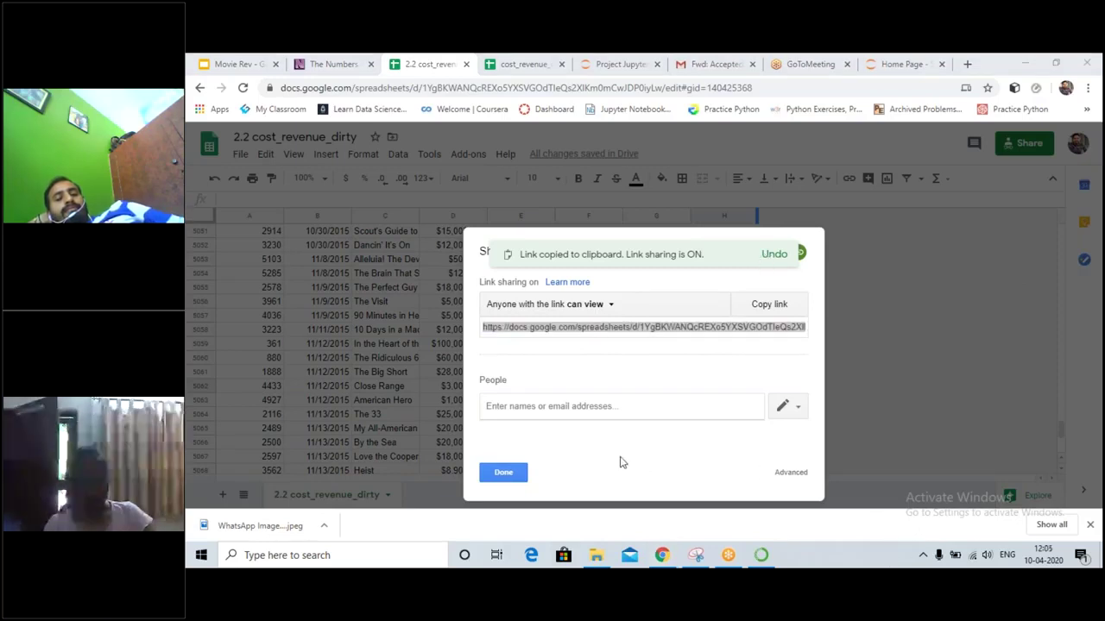
Finish the link-sharing dialog and highlight the paragraph explaining the movie budget chart on The Numbers page
left_click(627, 380)
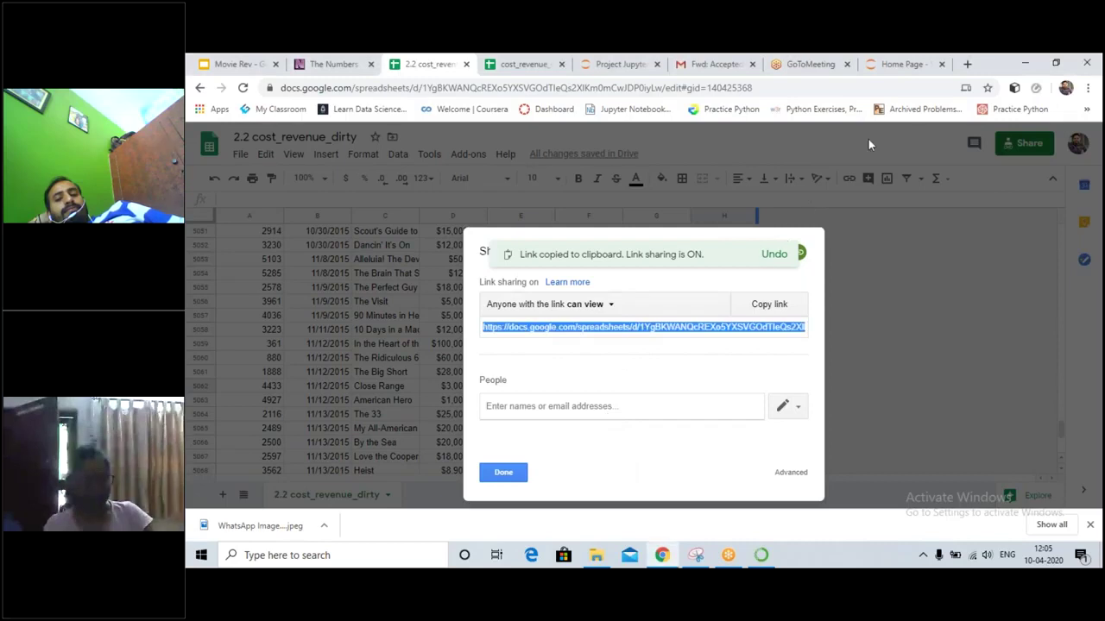
left_click(502, 474)
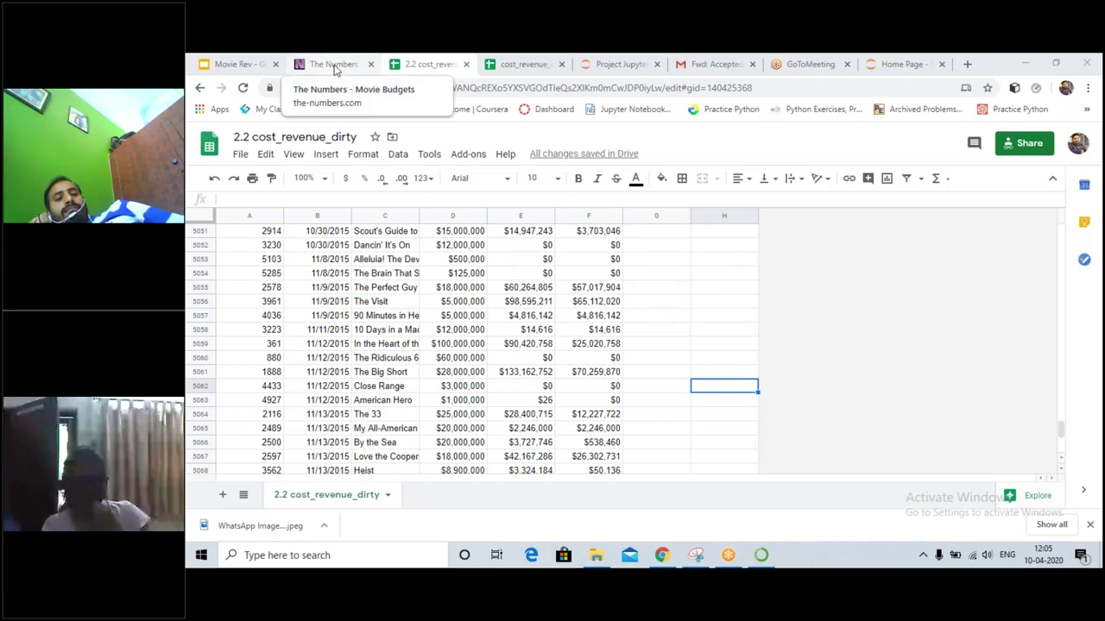
left_click(335, 67)
scroll(322, 367, "up", 12)
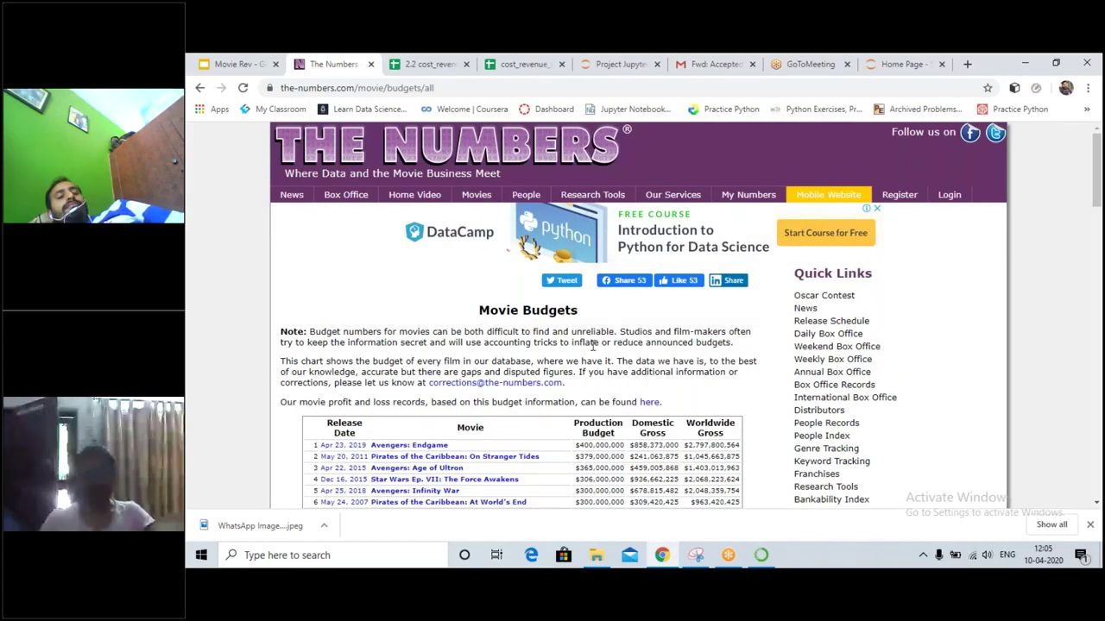
left_click_drag(281, 362, 587, 385)
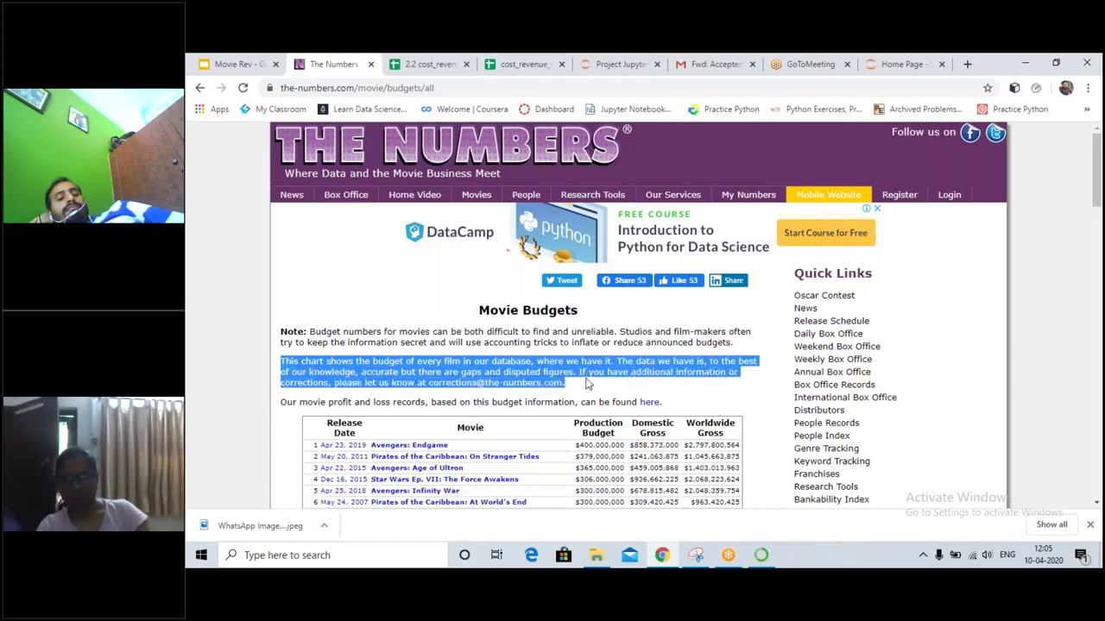
Examine the zero gross entries in the 2.2 cost_revenue_dirty sheet, working up from the late rows to the header row
left_click(422, 64)
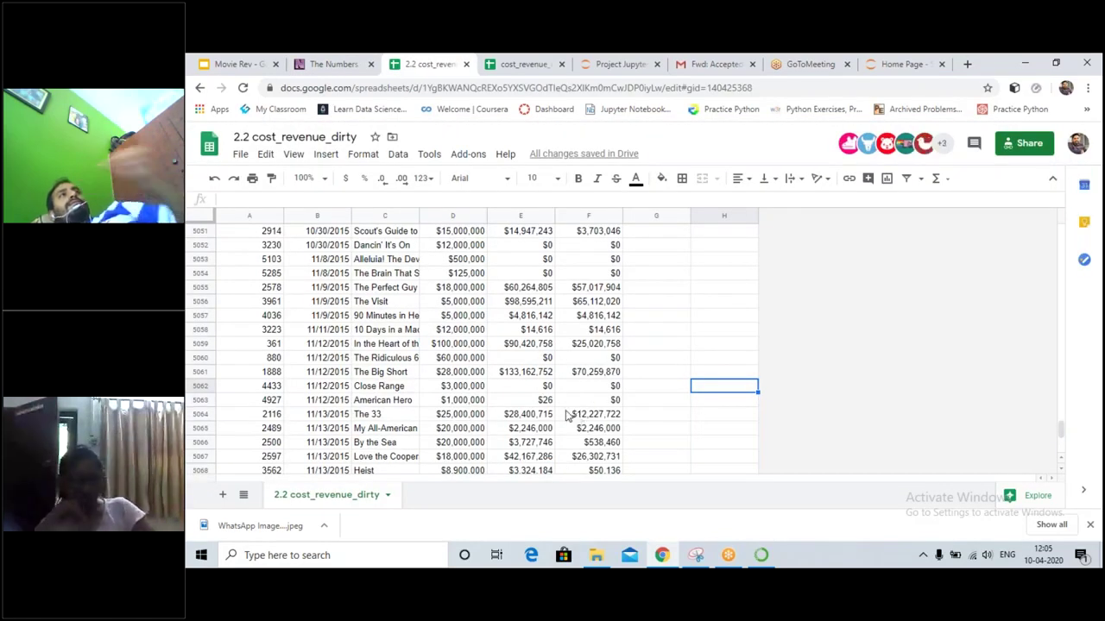
left_click(539, 387)
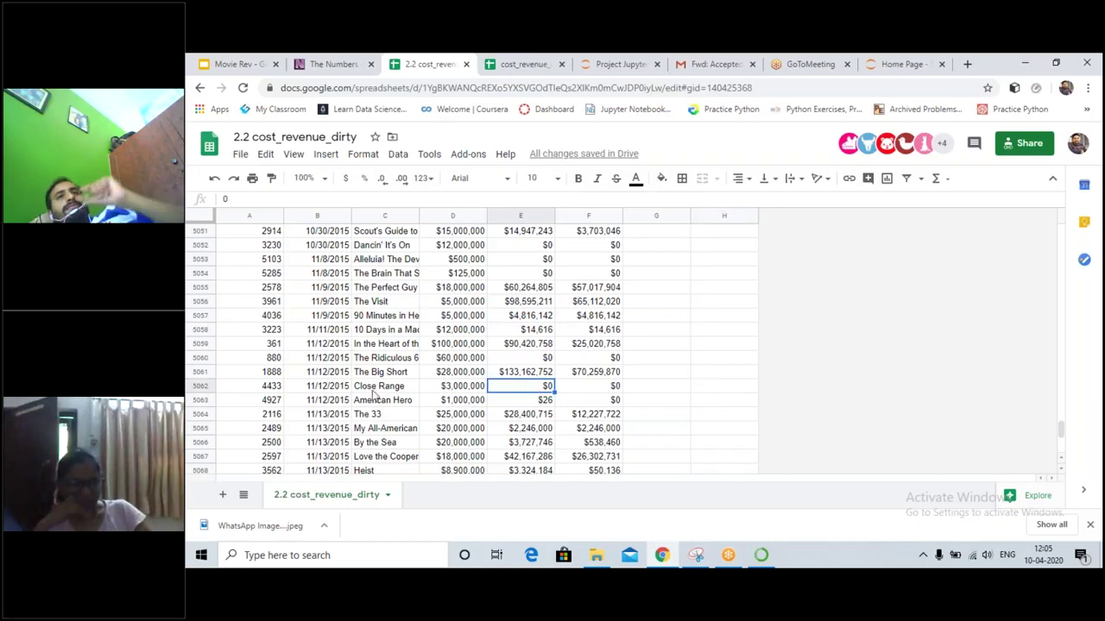
scroll(529, 386, "up", 5)
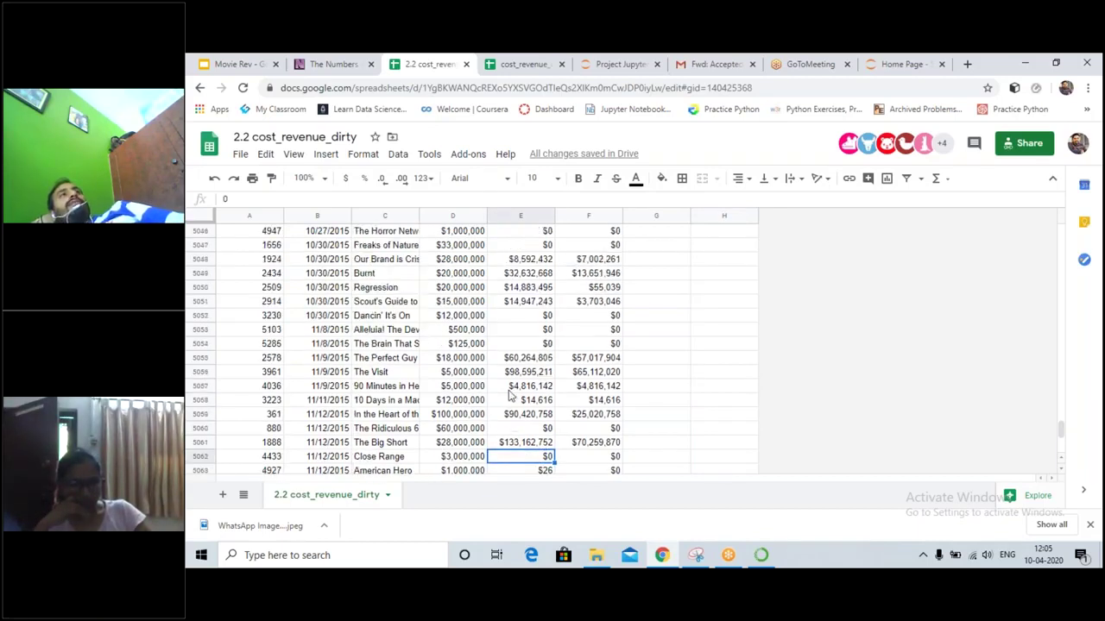
scroll(508, 396, "up", 6)
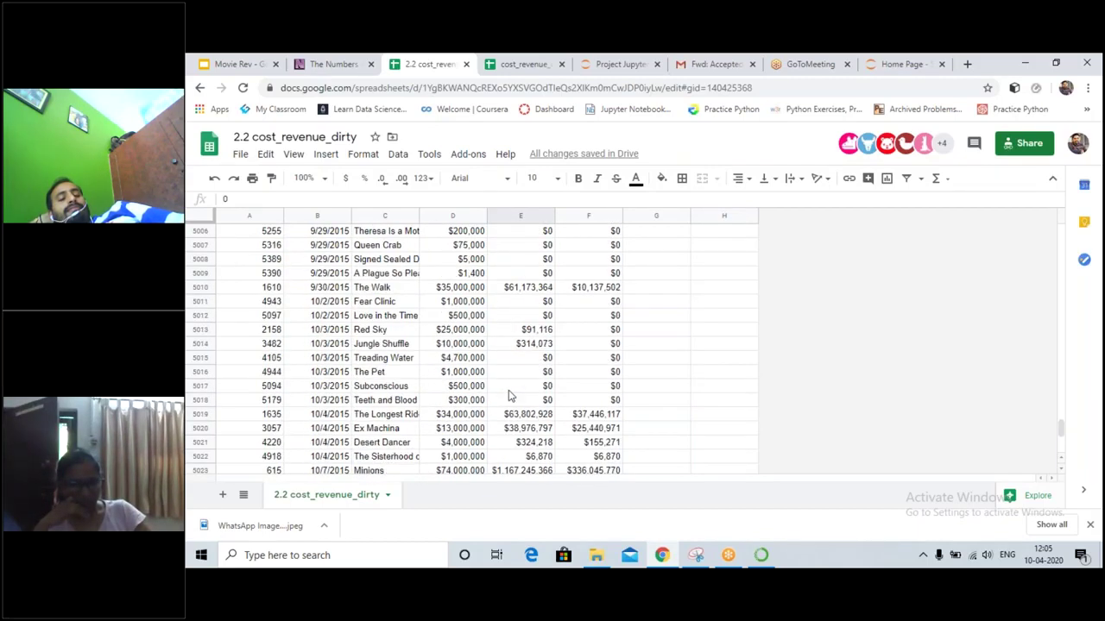
scroll(518, 403, "up", 7)
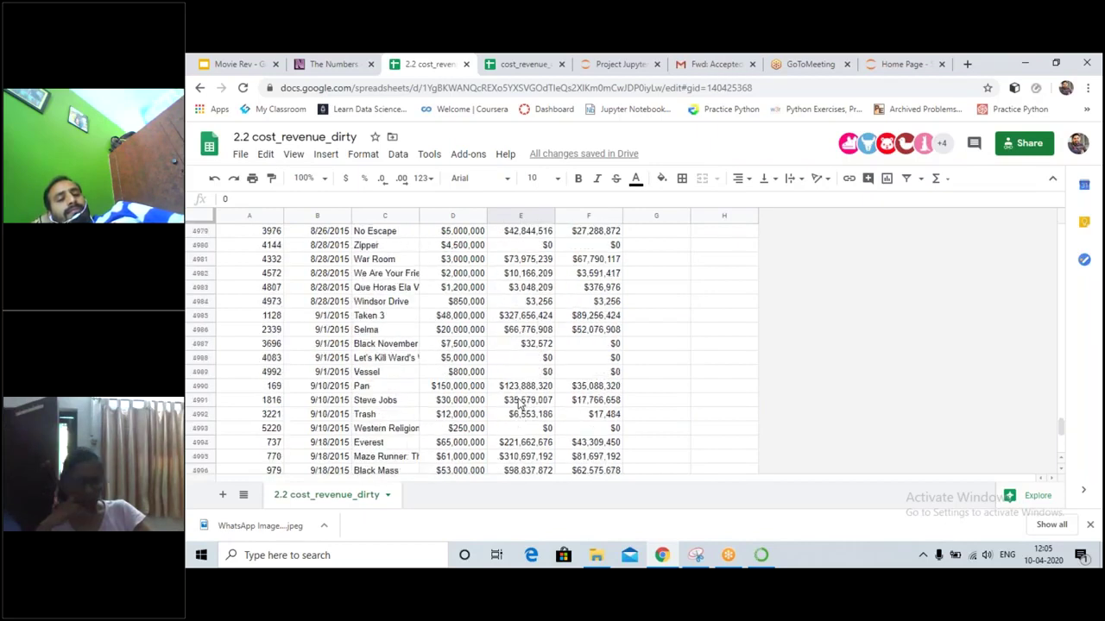
scroll(518, 403, "up", 11)
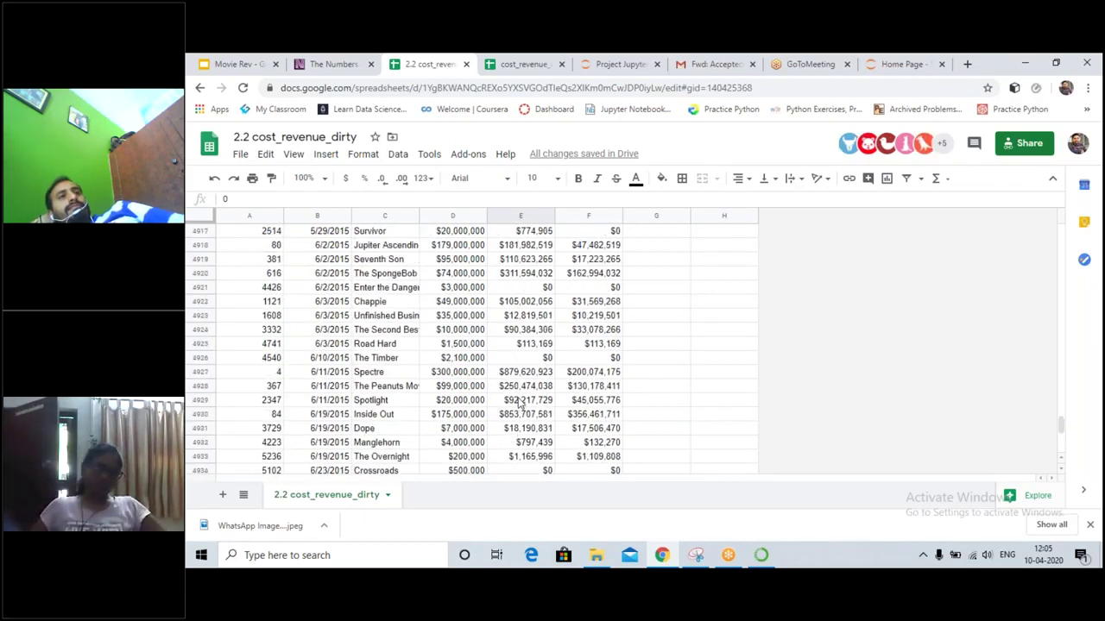
scroll(518, 403, "up", 7)
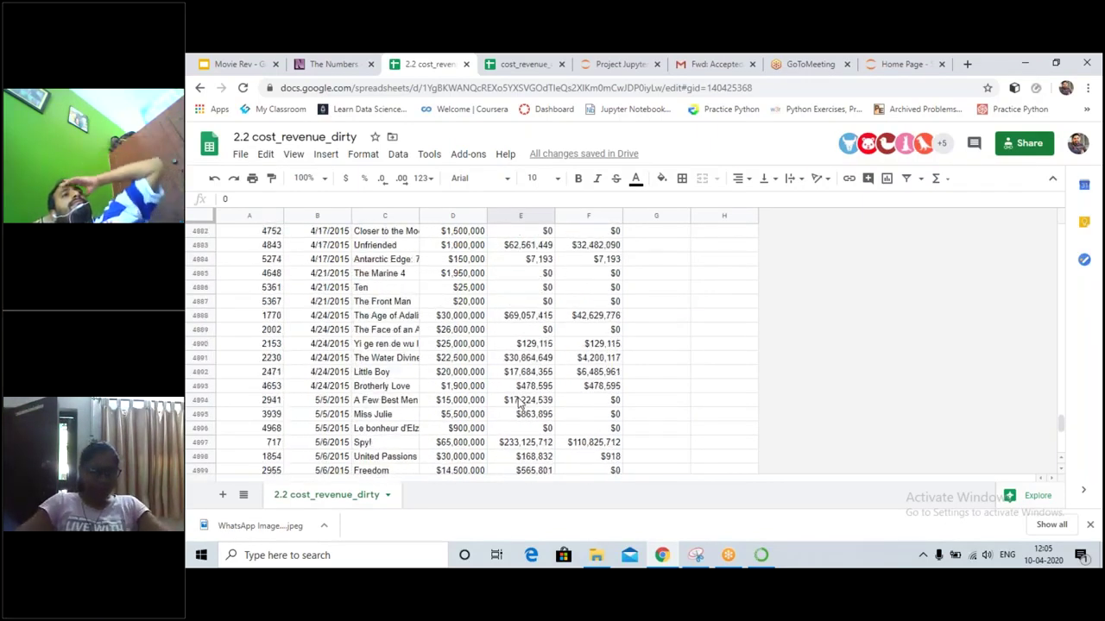
scroll(518, 403, "up", 6)
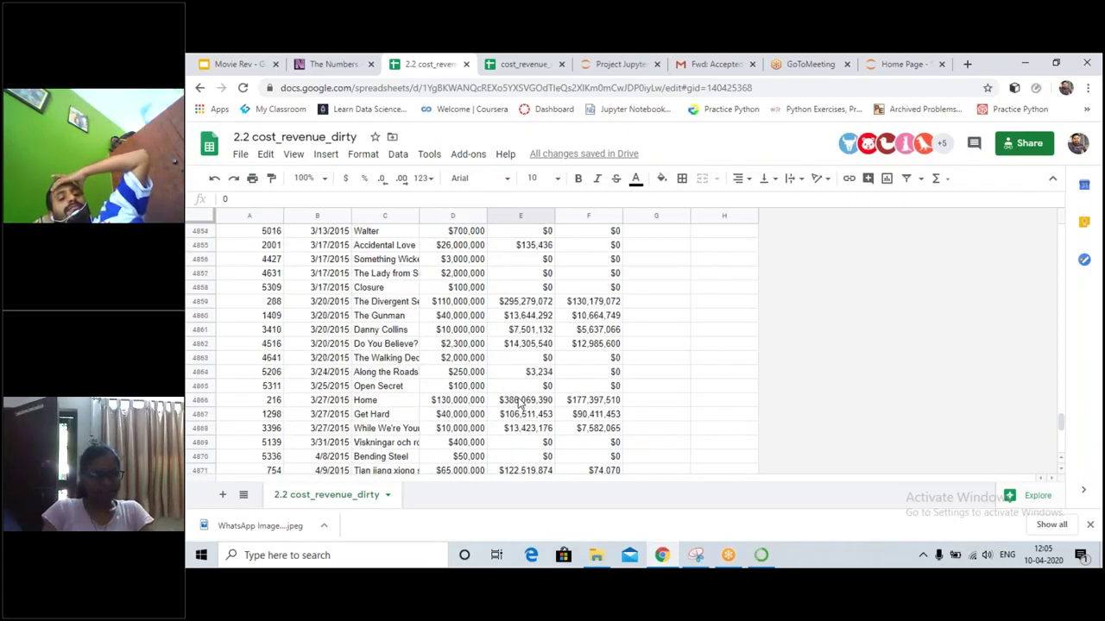
scroll(520, 403, "up", 6)
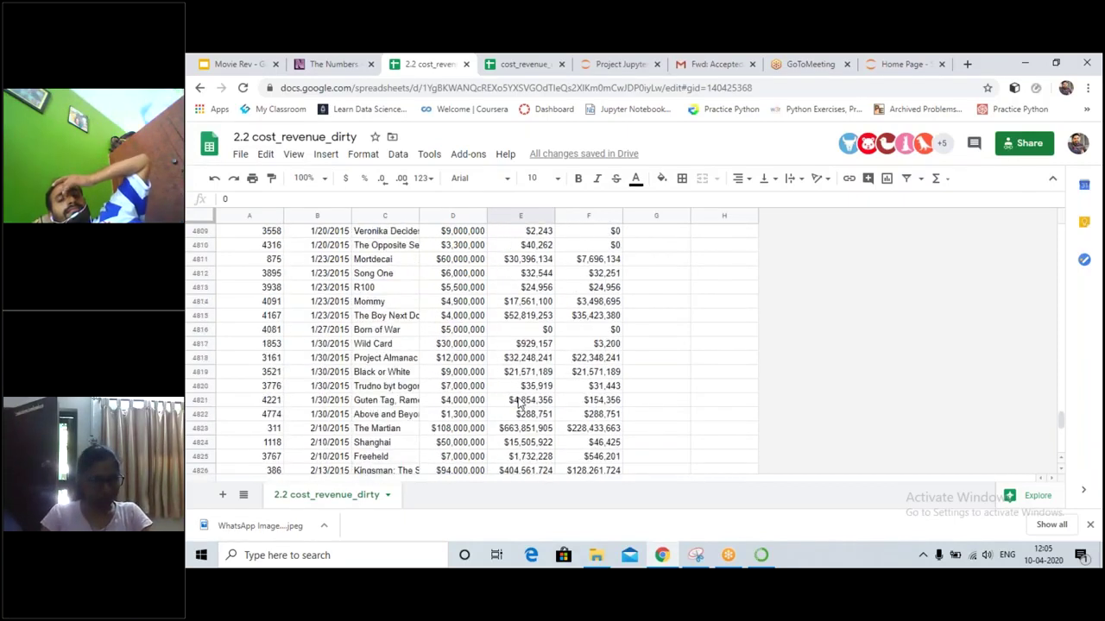
scroll(521, 399, "up", 4)
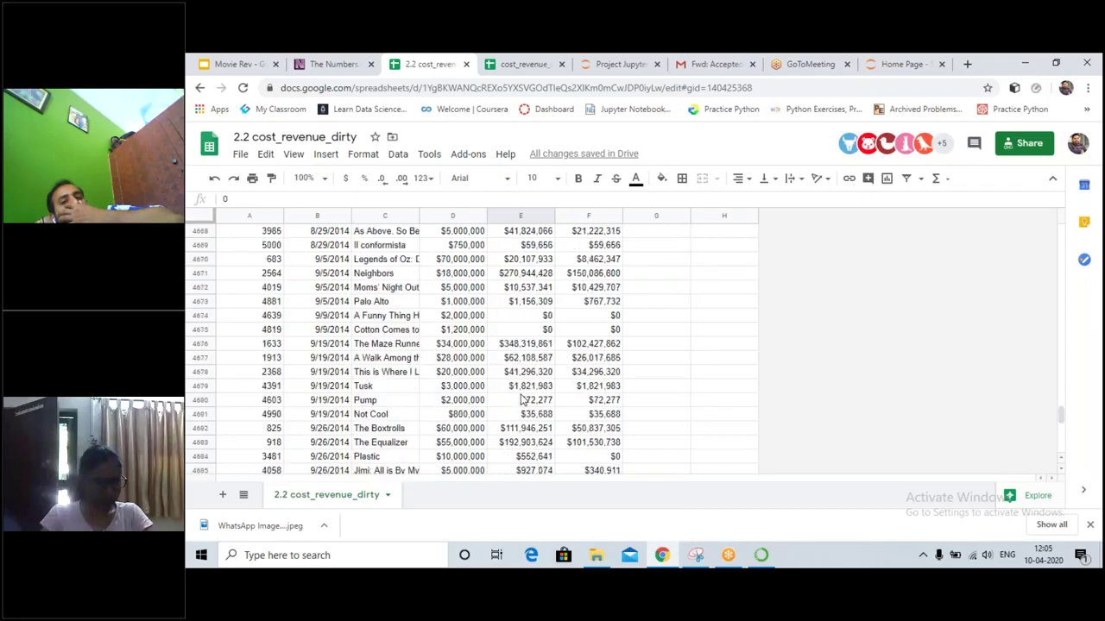
scroll(520, 400, "up", 7)
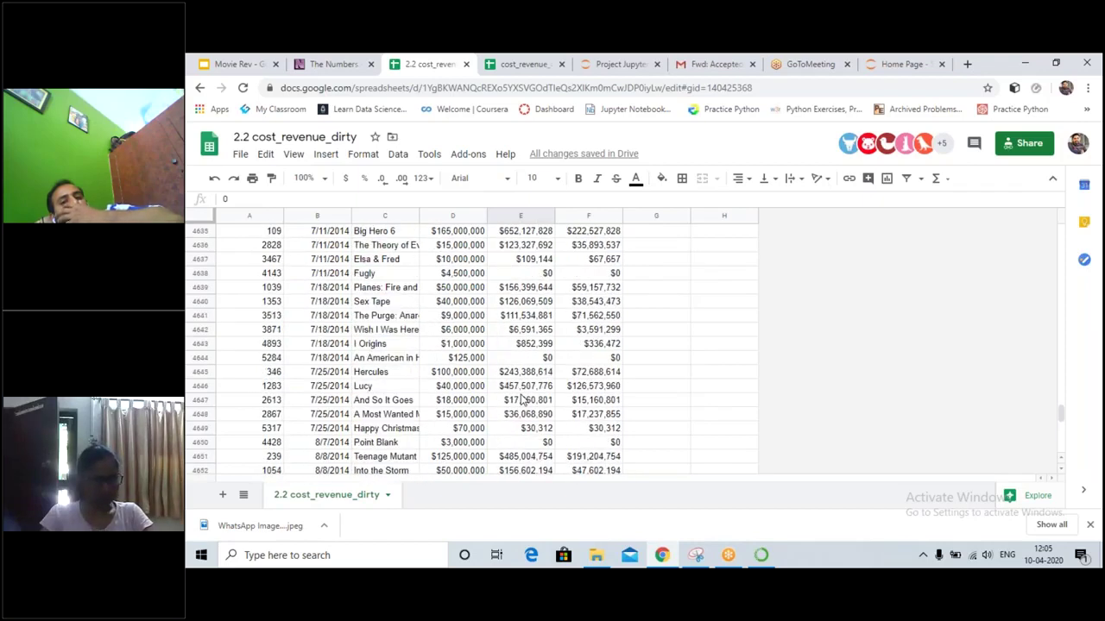
scroll(520, 400, "up", 15)
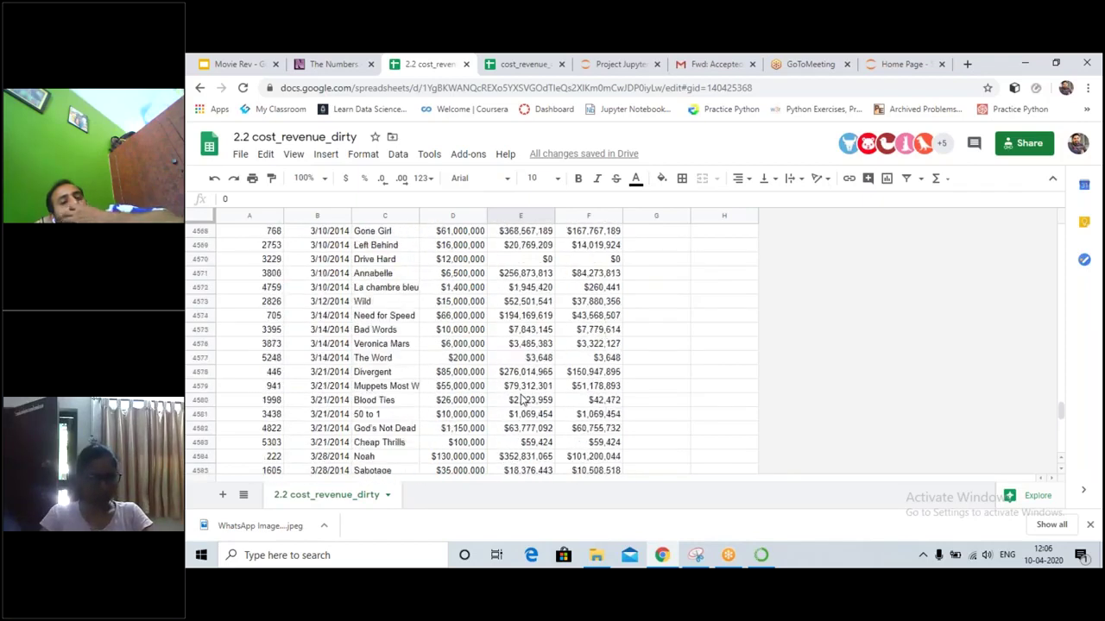
scroll(520, 400, "up", 3)
scroll(520, 400, "up", 15)
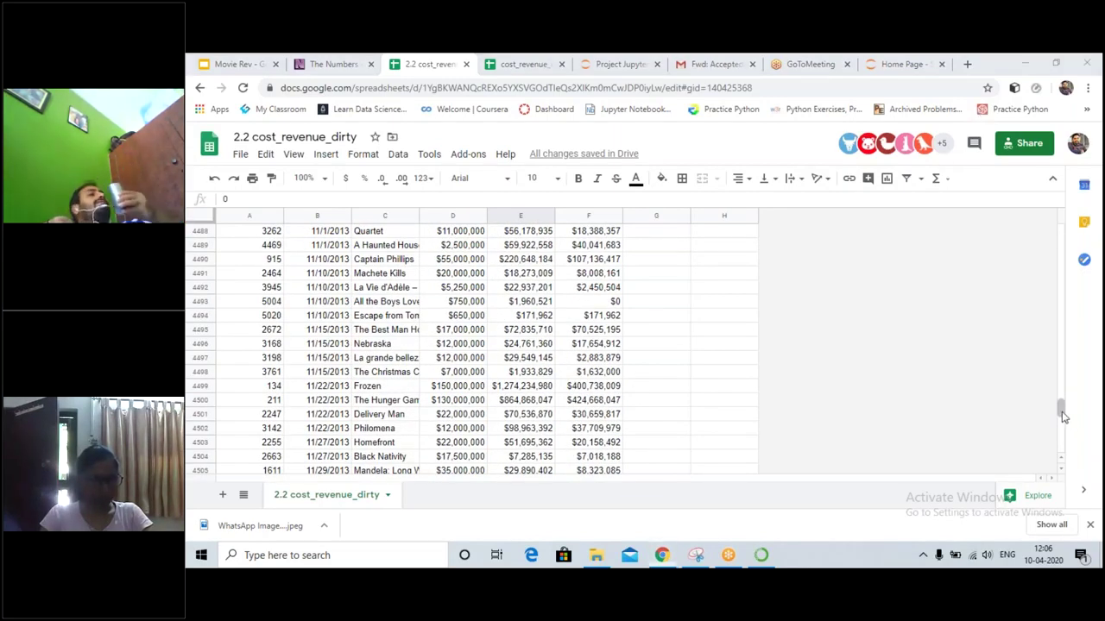
left_click_drag(1063, 418, 1063, 232)
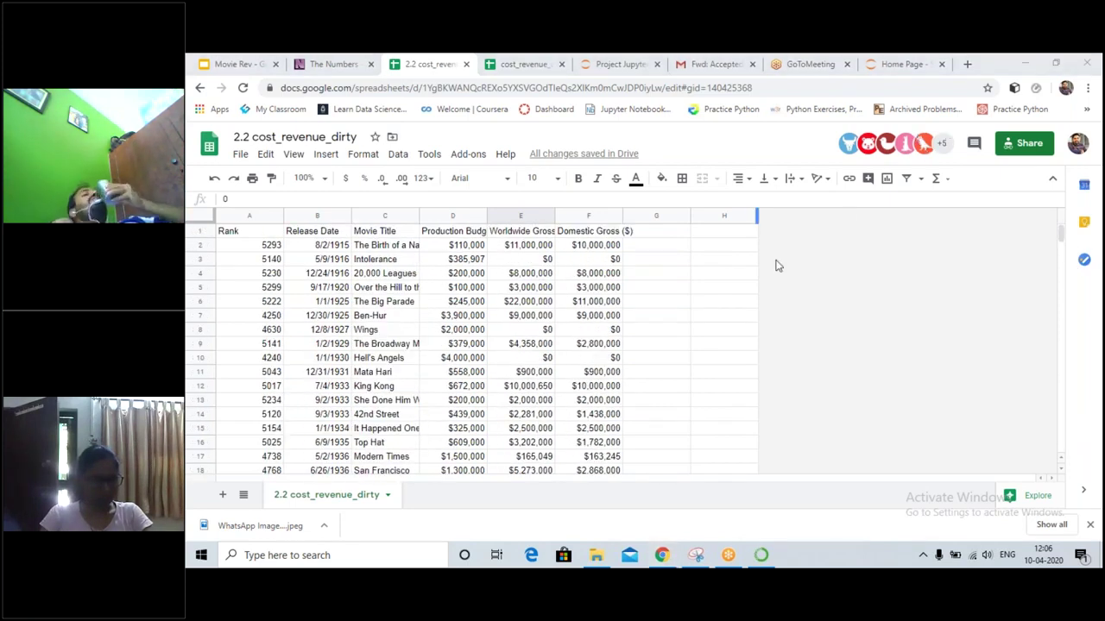
left_click(598, 261)
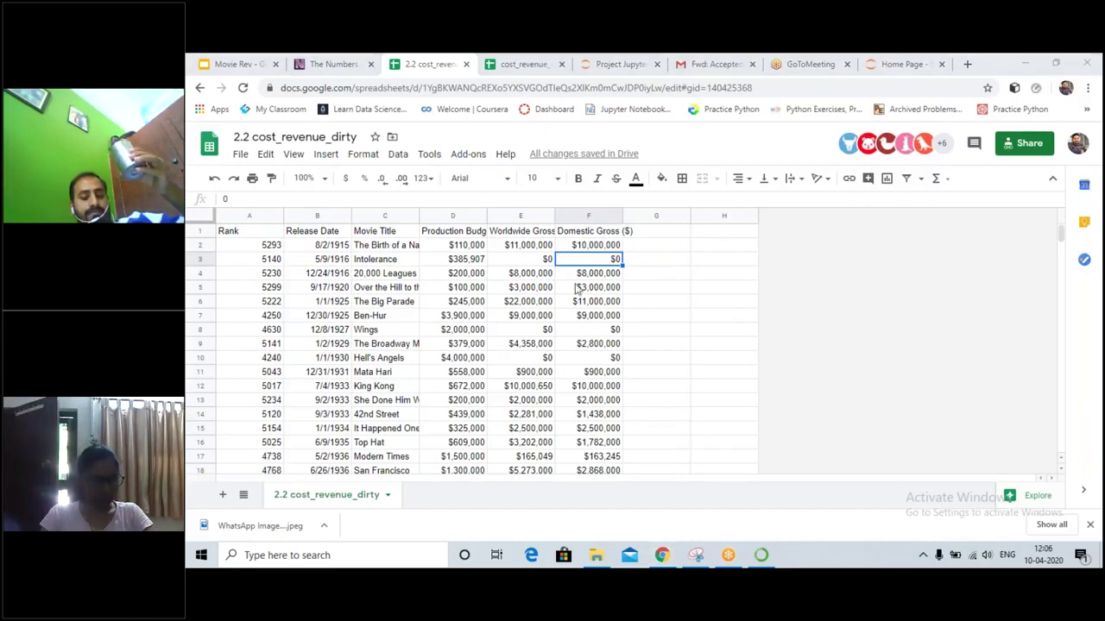
left_click(247, 233)
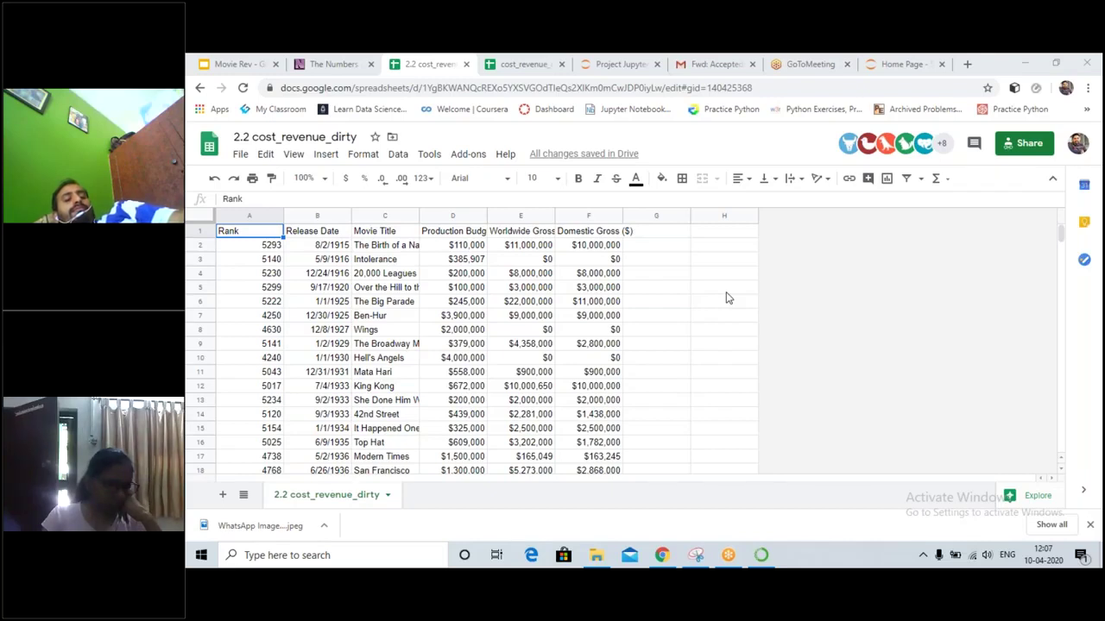
left_click(250, 216)
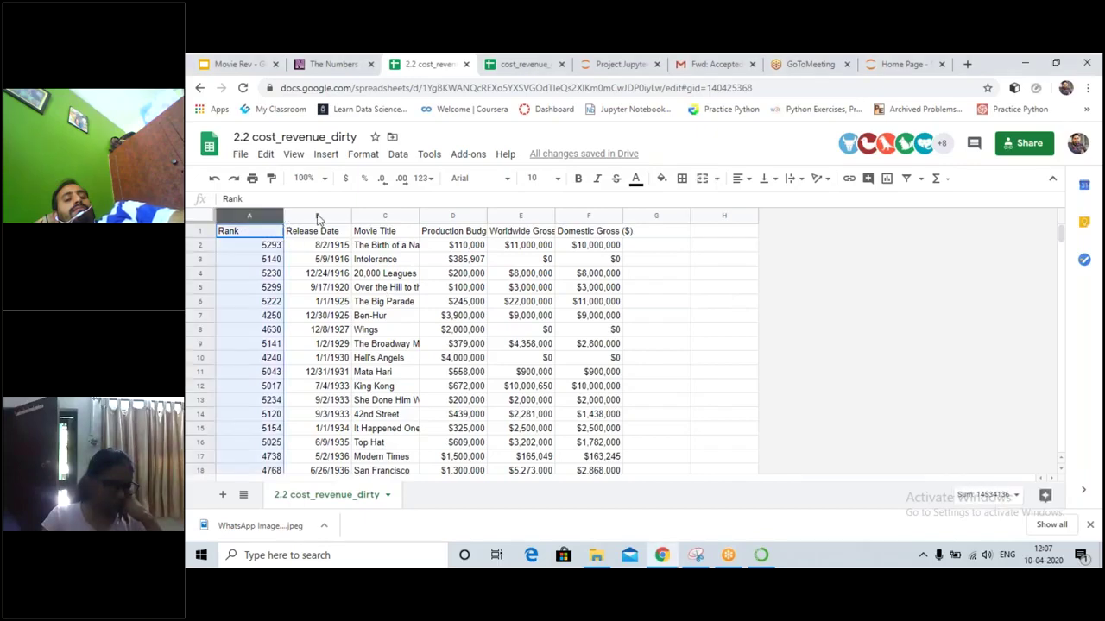
left_click(320, 216, "shift")
left_click_drag(380, 221, 379, 221)
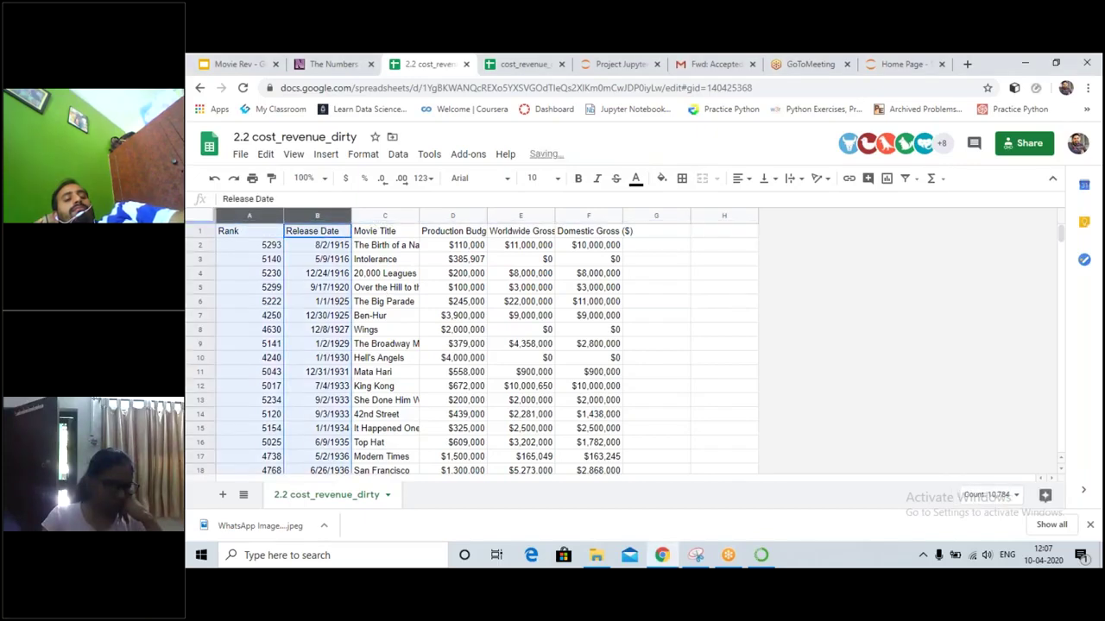
left_click(380, 217, "shift")
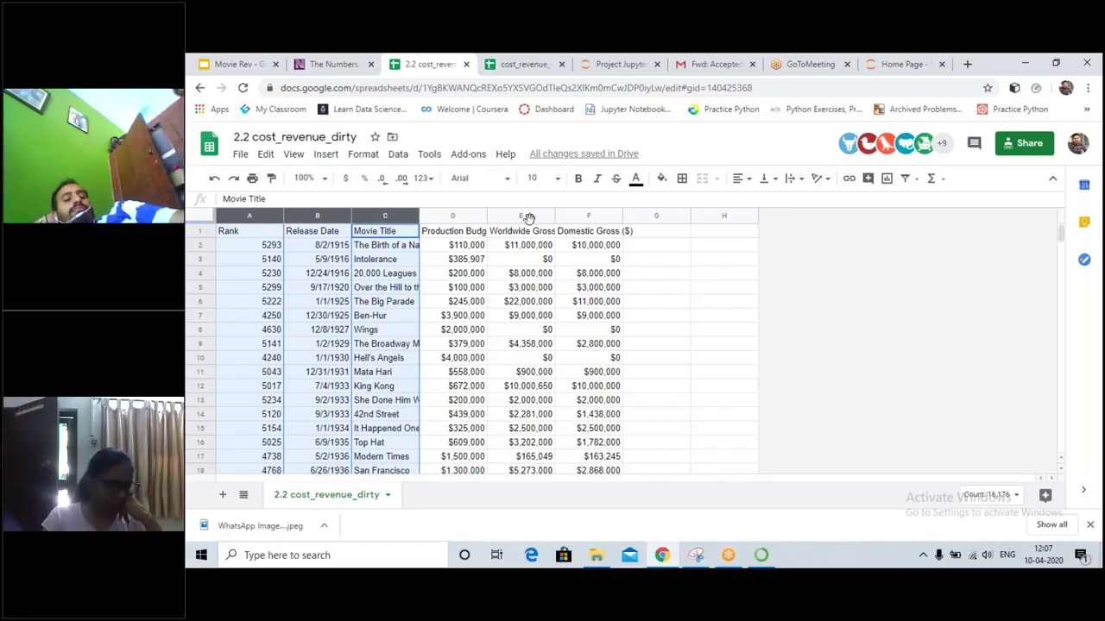
left_click(589, 215, "ctrl")
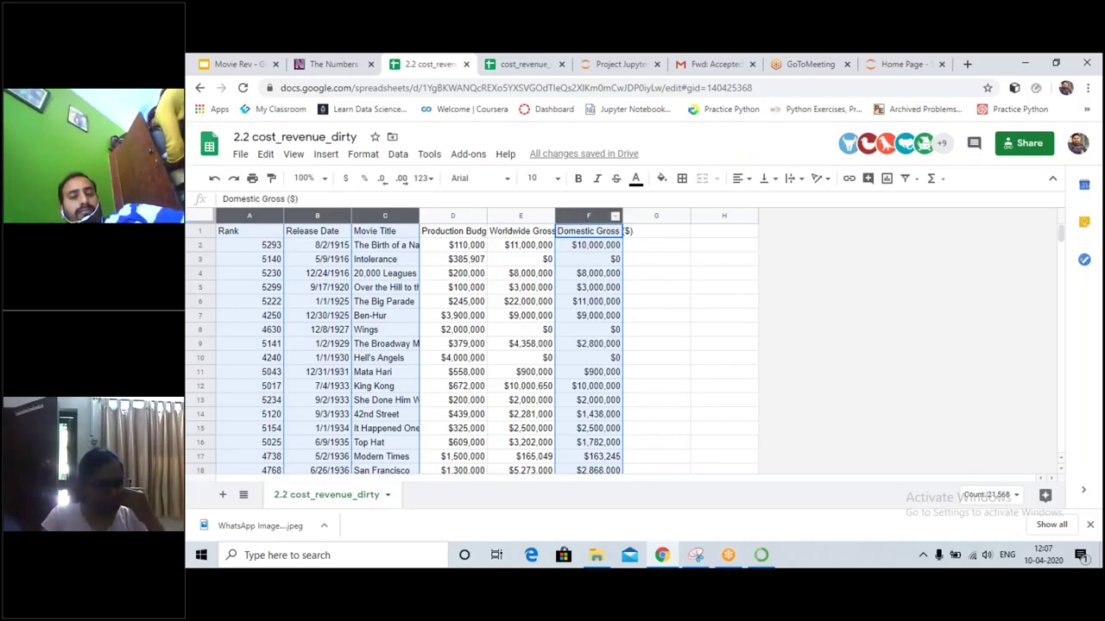
Delete the Rank, Release Date, Movie Title and Domestic Gross columns together with the empty column G
left_click(248, 217)
right_click(249, 216)
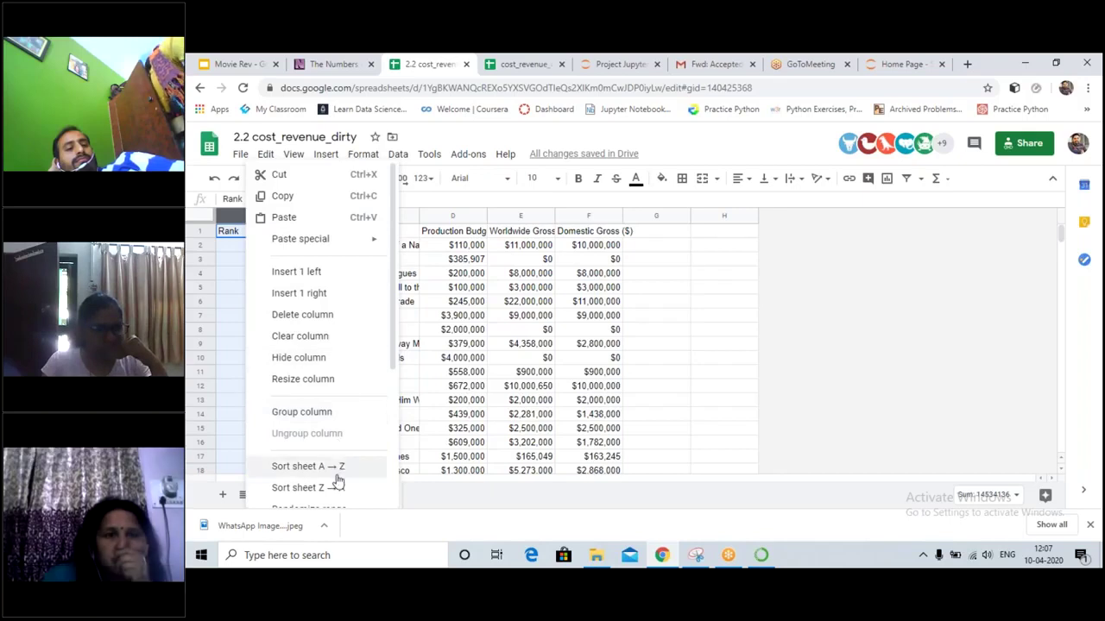
scroll(337, 482, "down", 2)
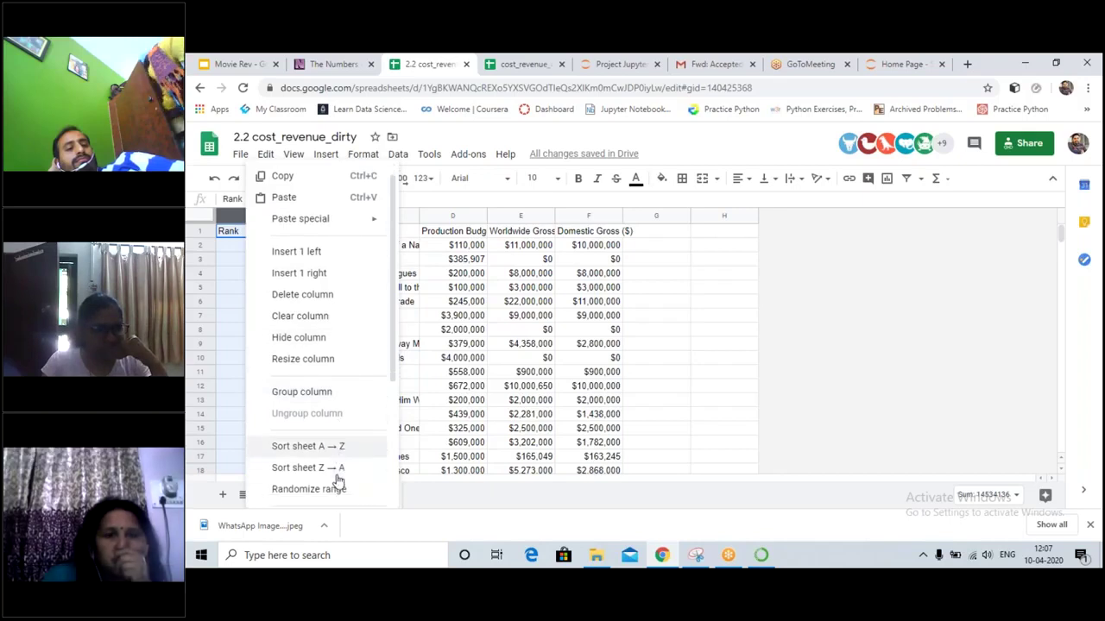
left_click(682, 278)
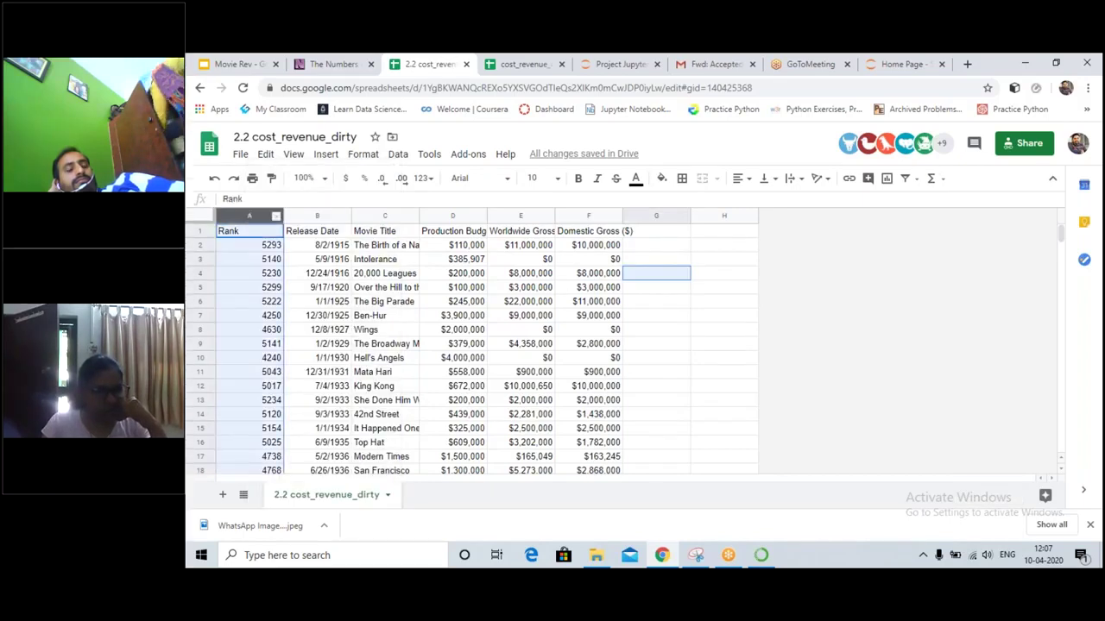
left_click(316, 217)
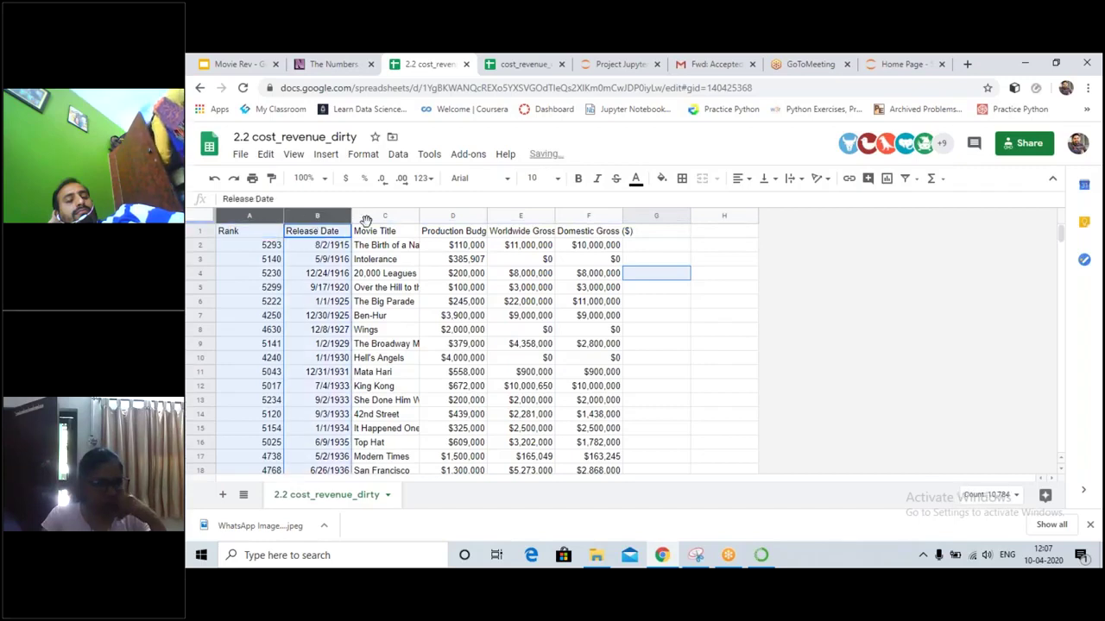
left_click(384, 217, "ctrl")
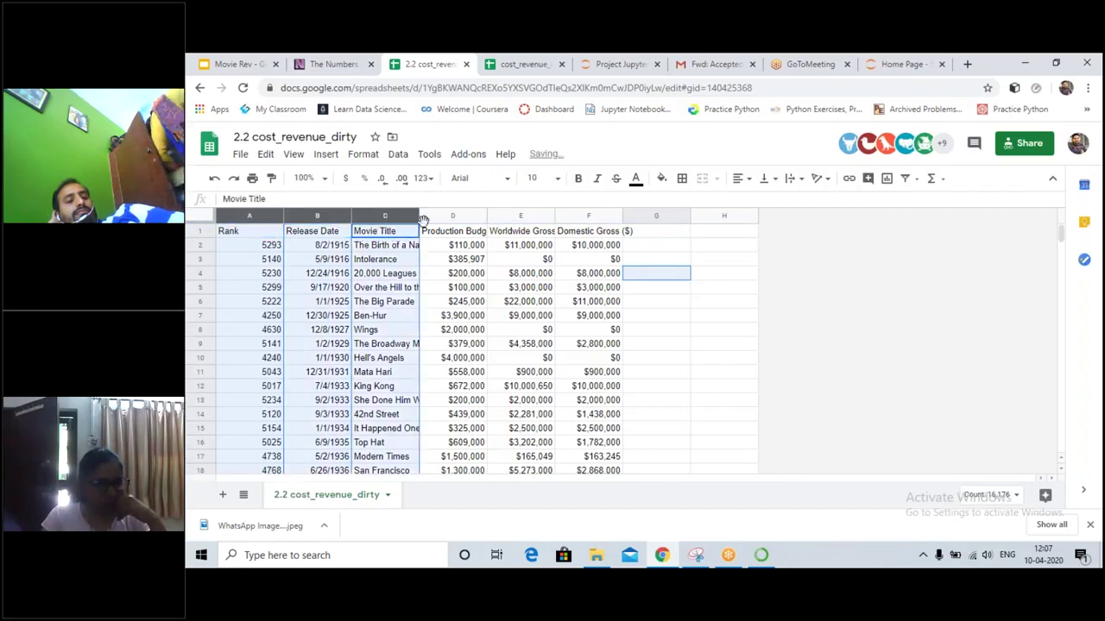
left_click(594, 218, "ctrl")
right_click(588, 219)
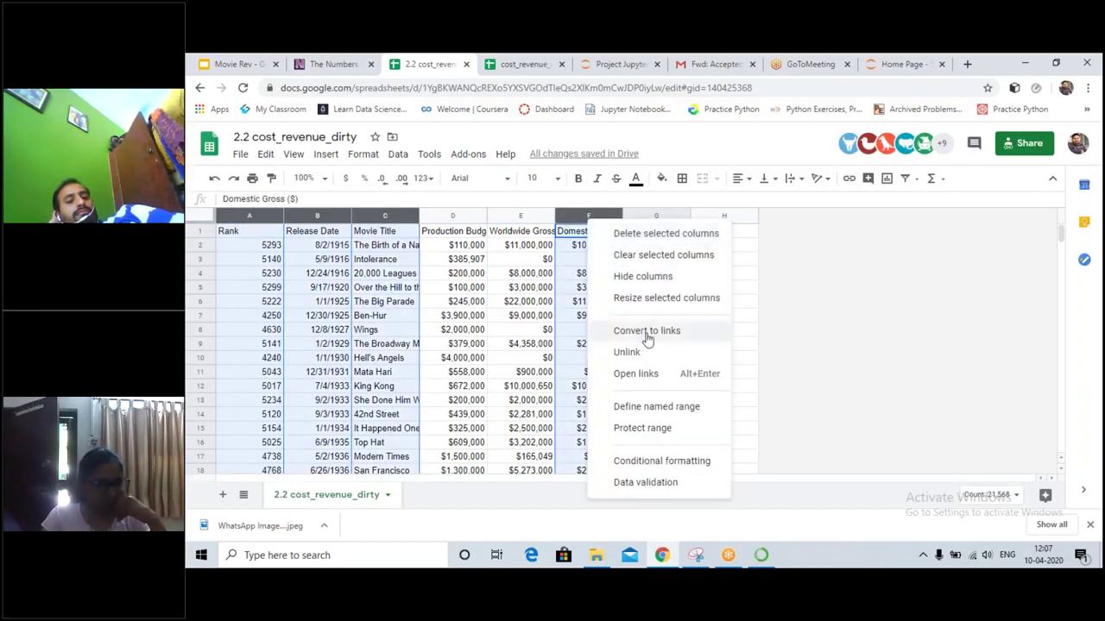
left_click(670, 243)
left_click(388, 260)
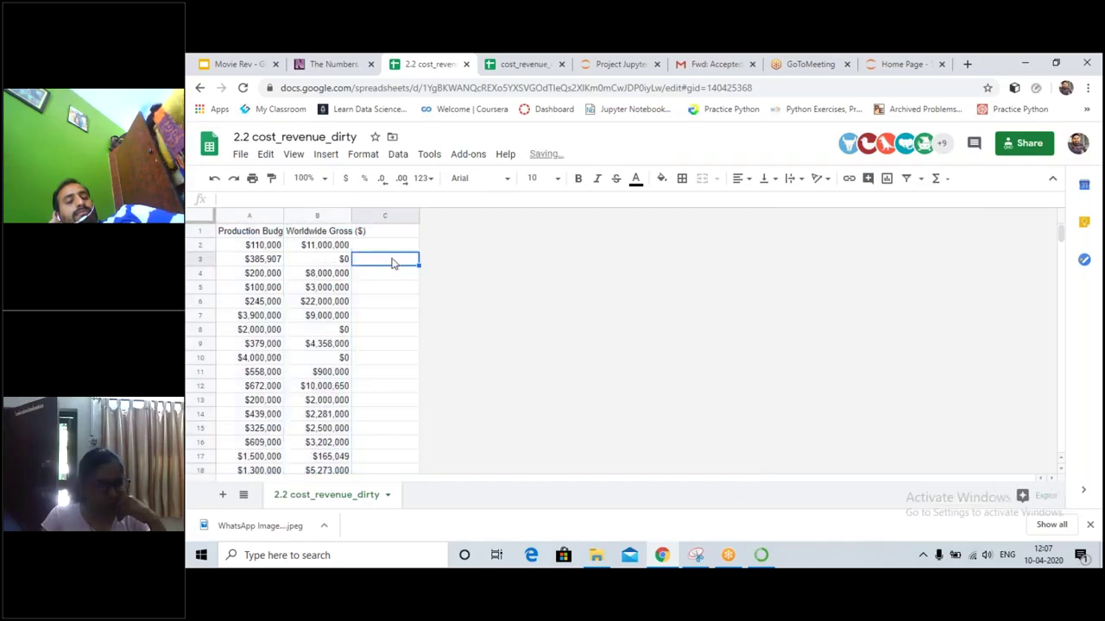
Widen the Production Budget and Worldwide Gross columns to fit their headers, with the empty column placed between them
double_click(349, 212)
left_click_drag(354, 211, 333, 221)
left_click(372, 247)
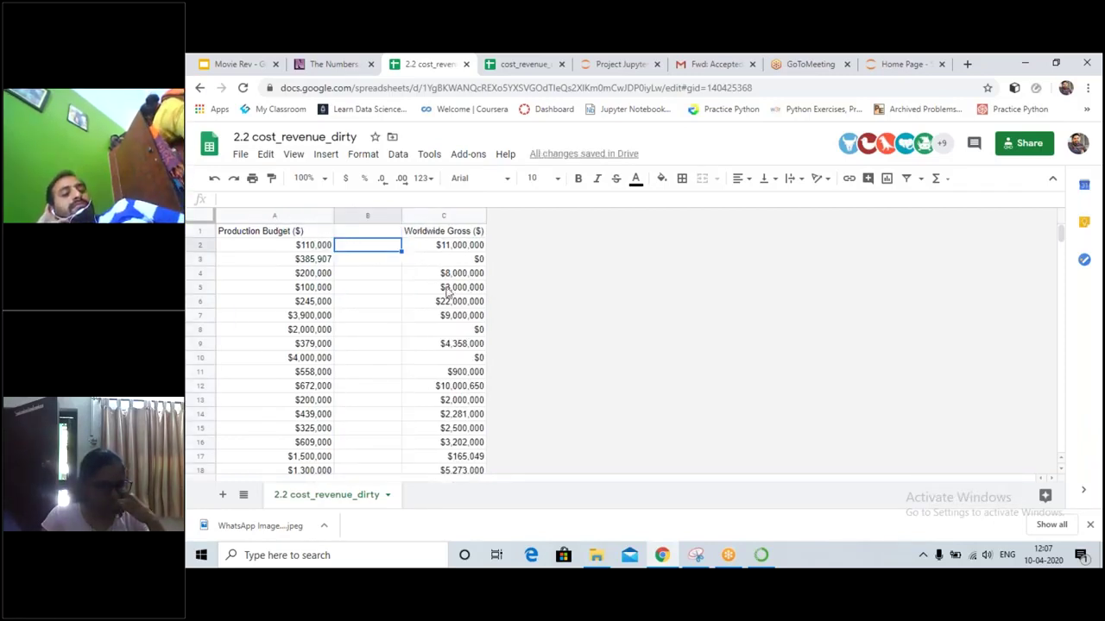
Open the range sort options for columns A to C and mark the data as having a header row
left_click(463, 359)
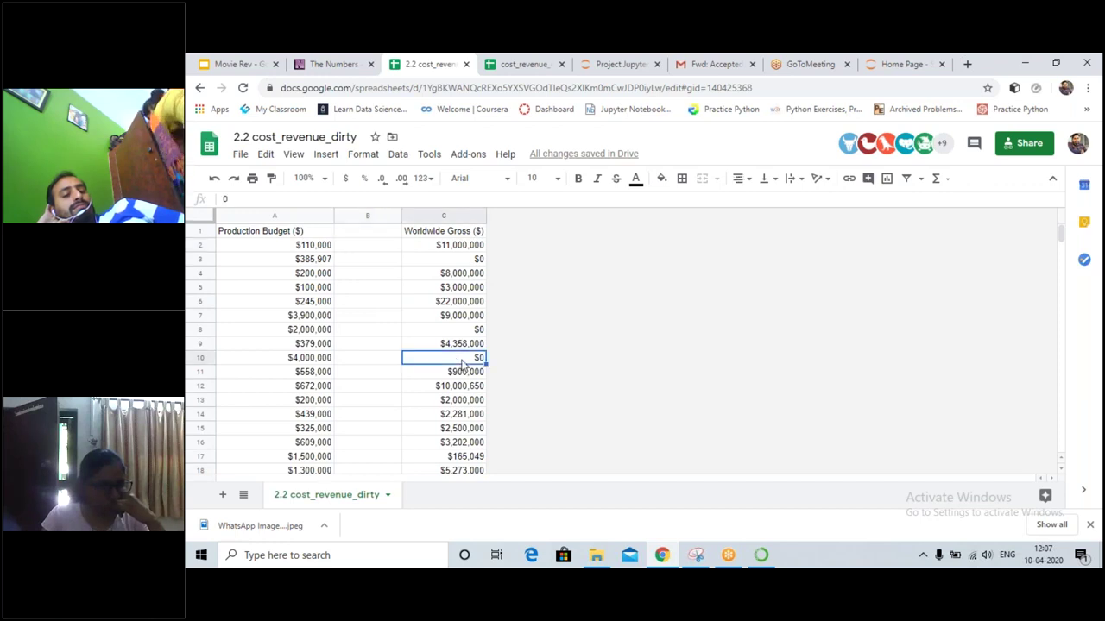
left_click(444, 262)
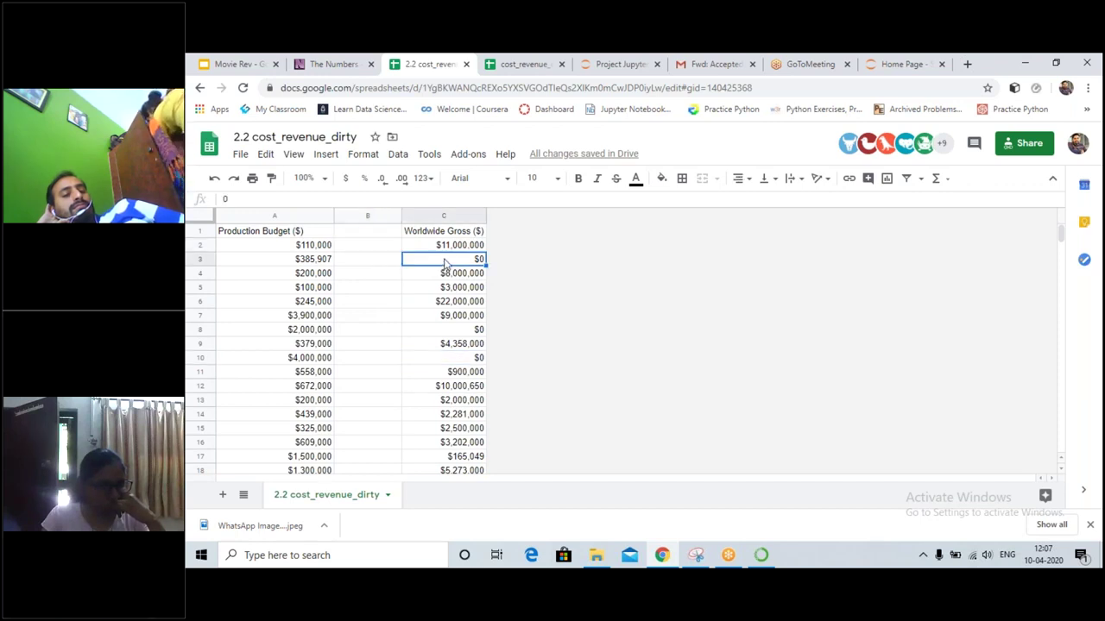
key("ctrl+space")
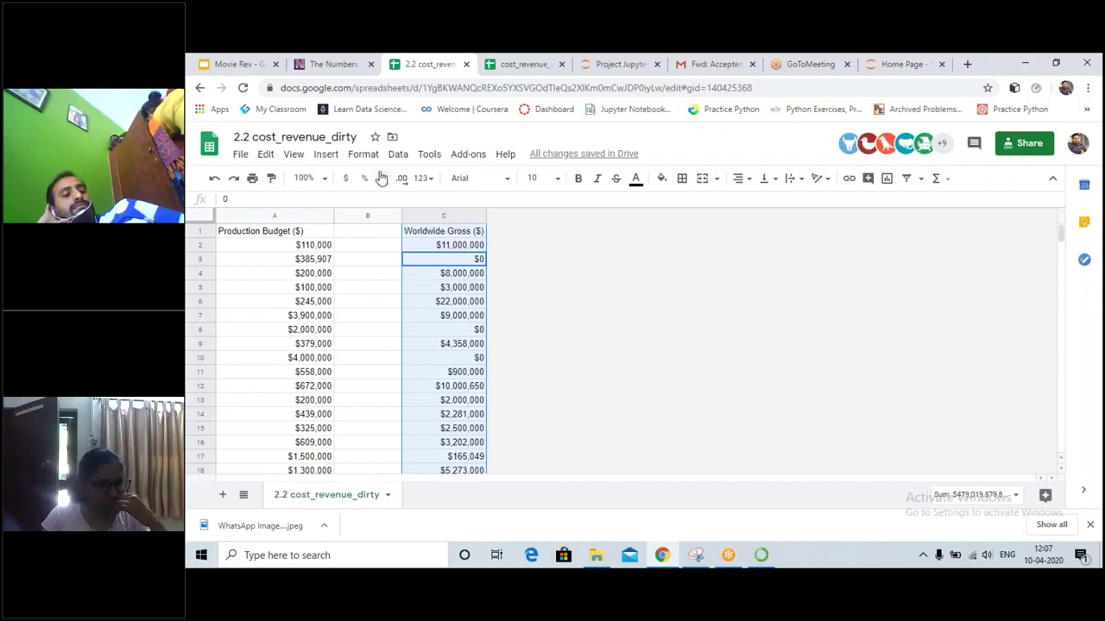
key("shift+Left")
key("shift+Left")
left_click(397, 154)
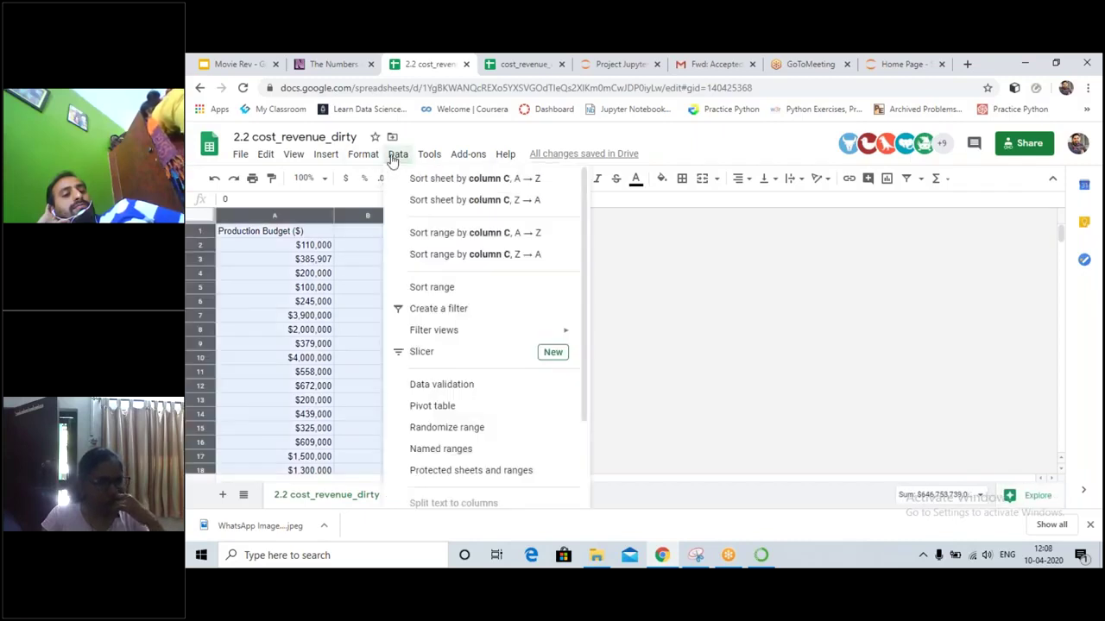
left_click(439, 295)
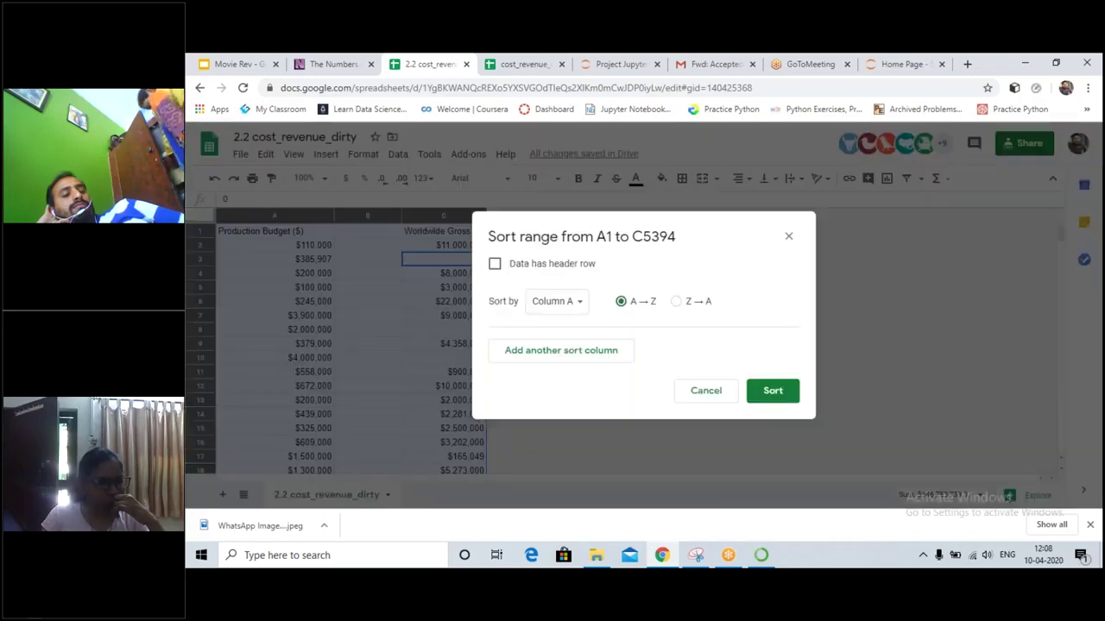
left_click(494, 264)
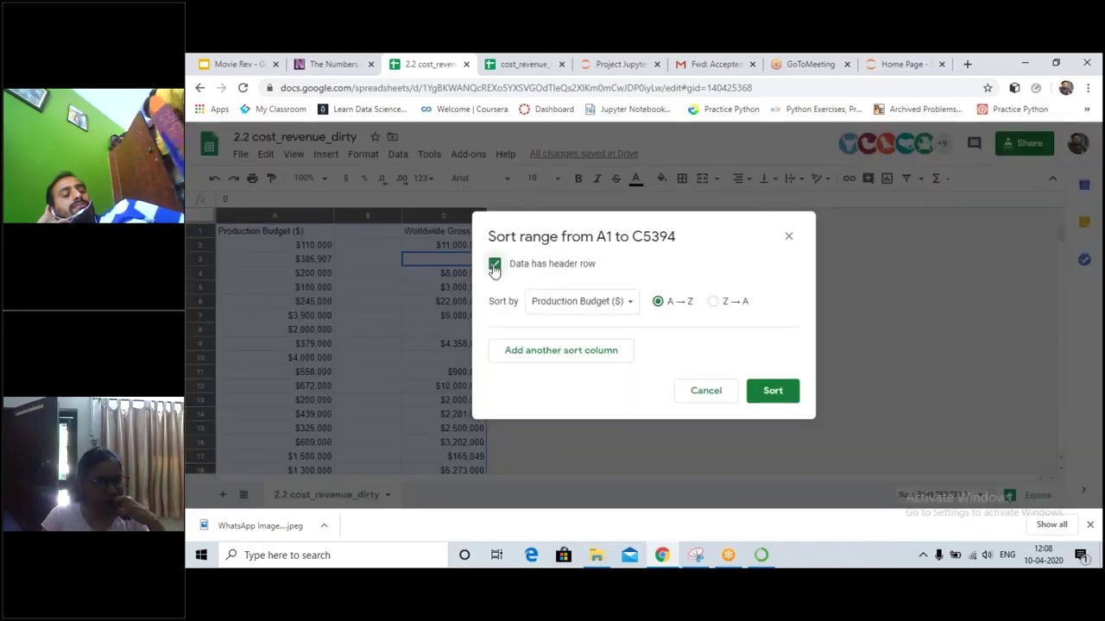
Set the sort to Production Budget ($) ascending and add Worldwide Gross ($) ascending as the second sort column
left_click(591, 307)
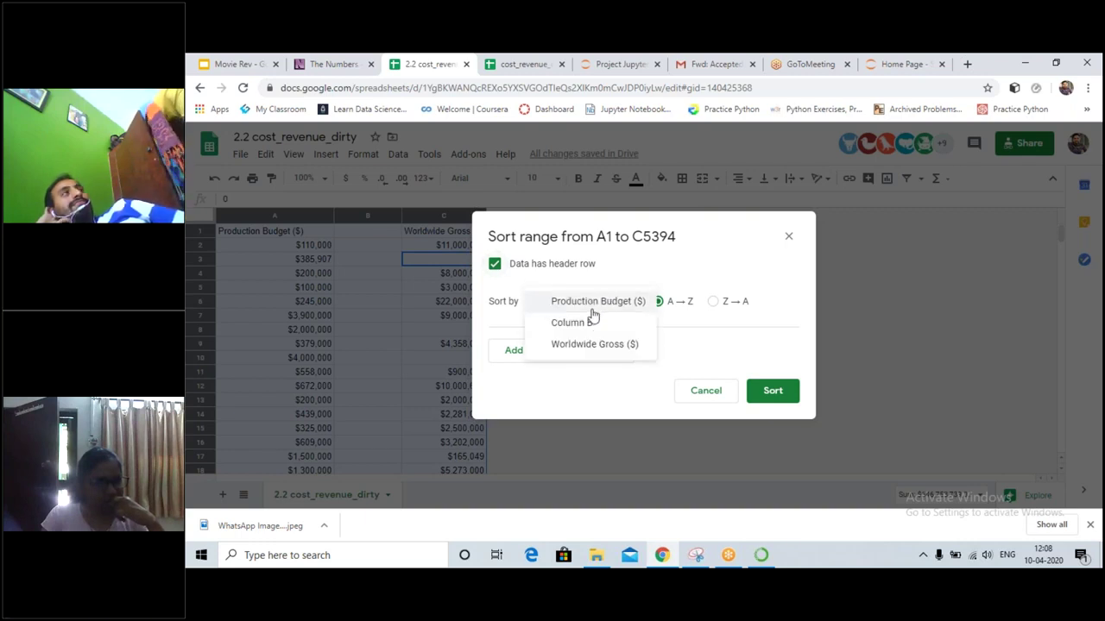
left_click(594, 308)
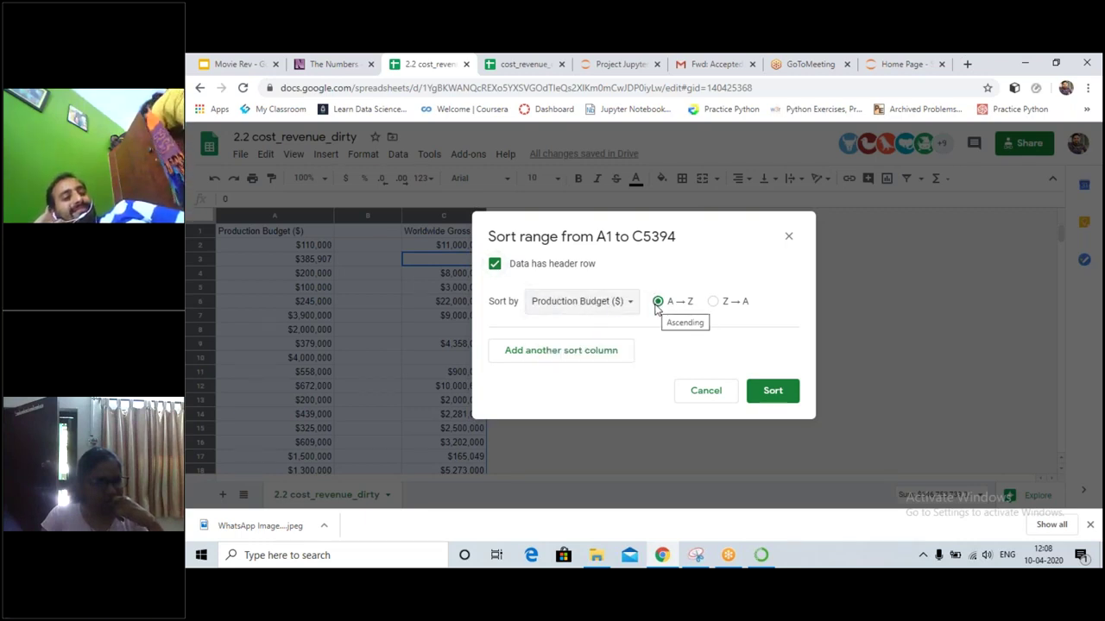
left_click(561, 354)
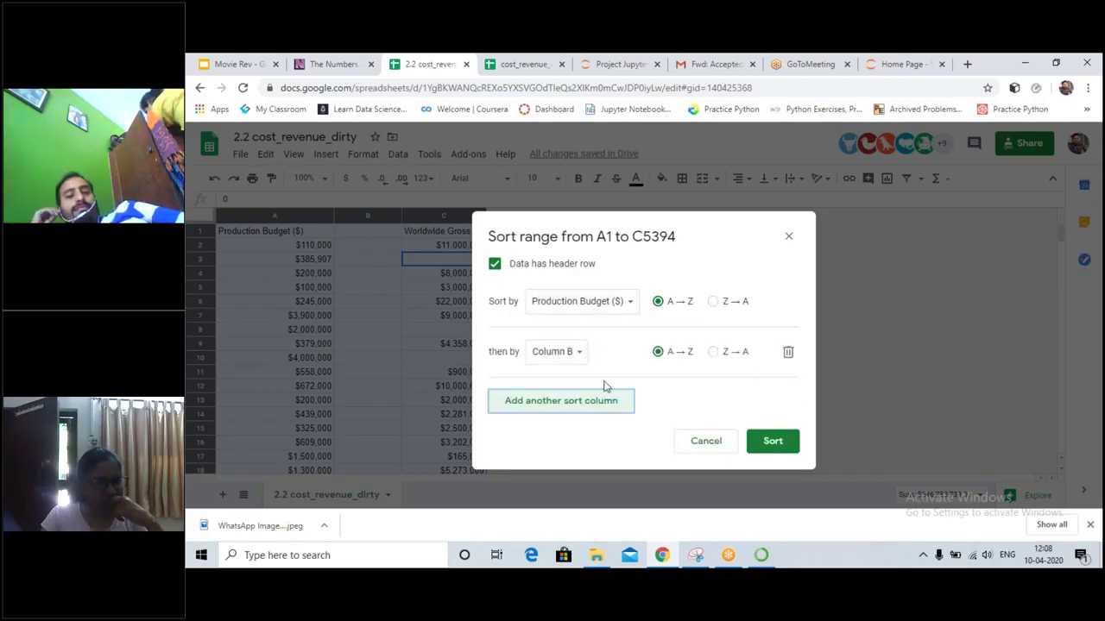
left_click(565, 356)
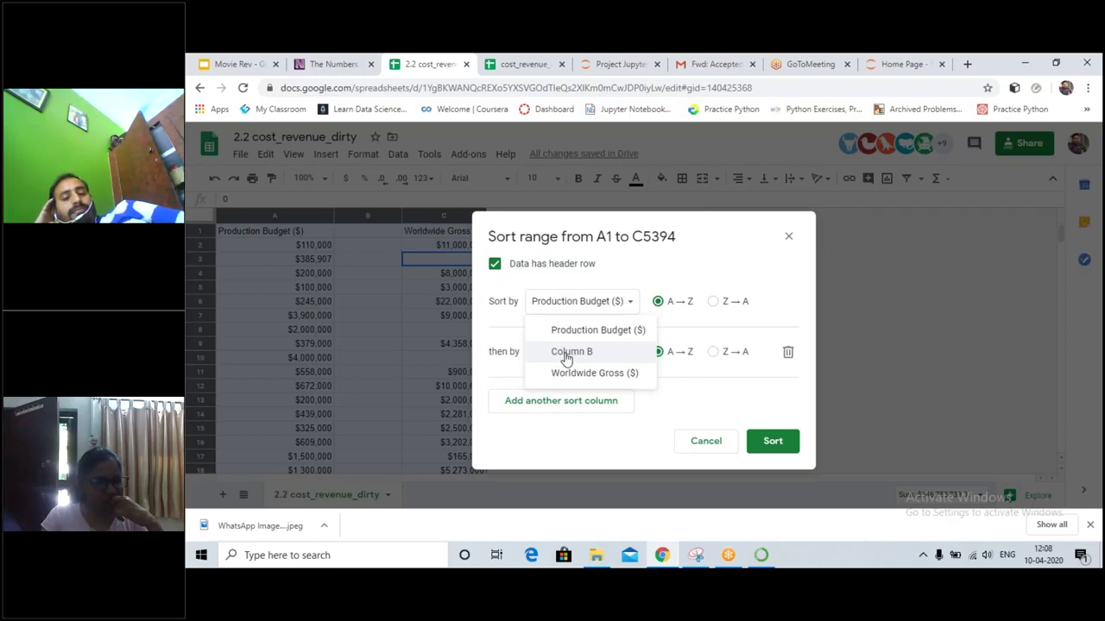
left_click(601, 375)
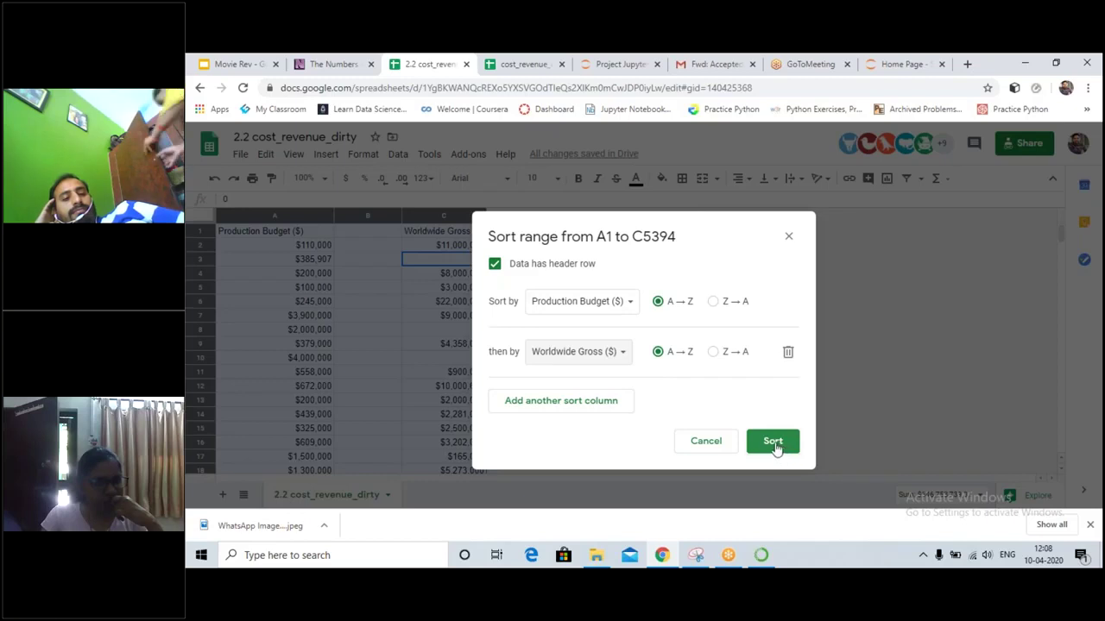
Swap the sort keys to Worldwide Gross ($) first and Production Budget ($) second, both ascending, and sort the range
left_click(582, 308)
left_click(590, 347)
left_click(584, 358)
left_click(584, 355)
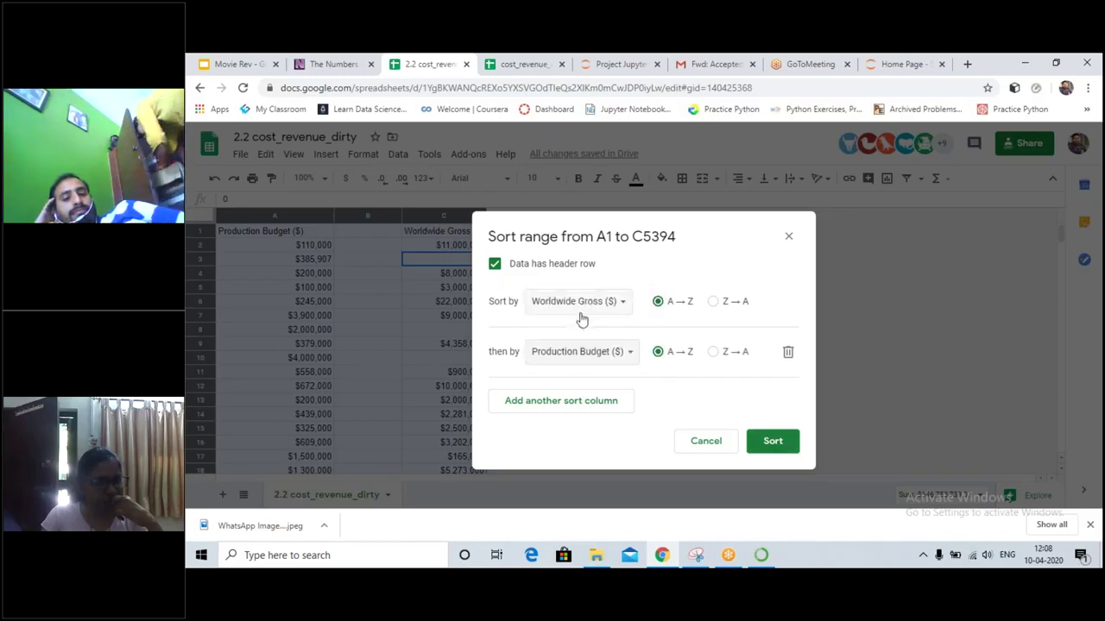
left_click(776, 445)
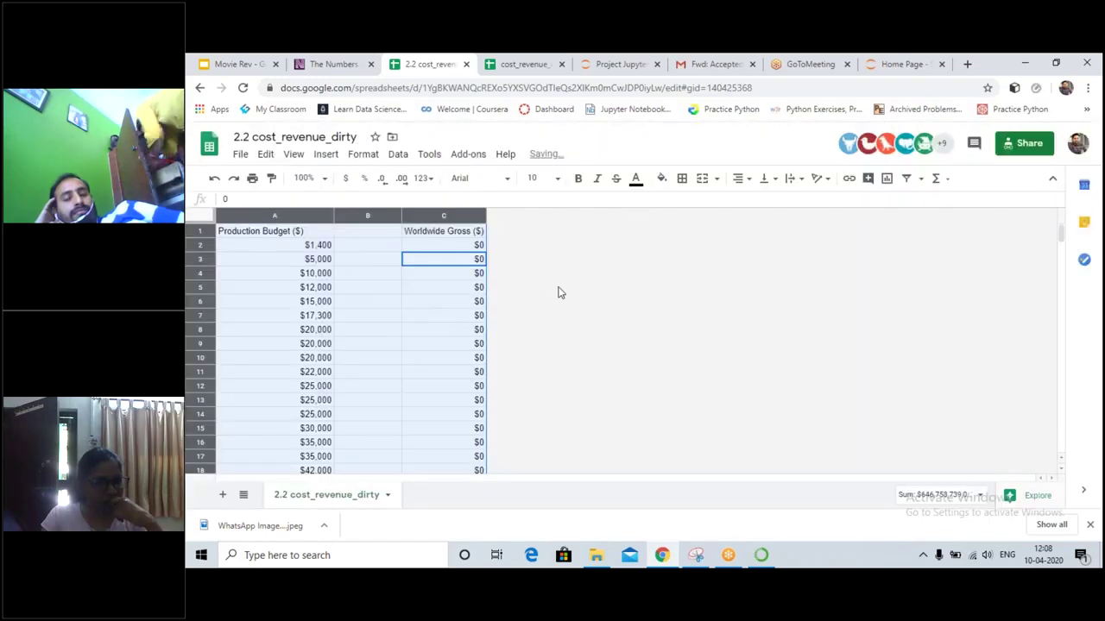
Examine how far the zero Worldwide Gross rows extend in the sorted data and return to the header row
left_click(449, 288)
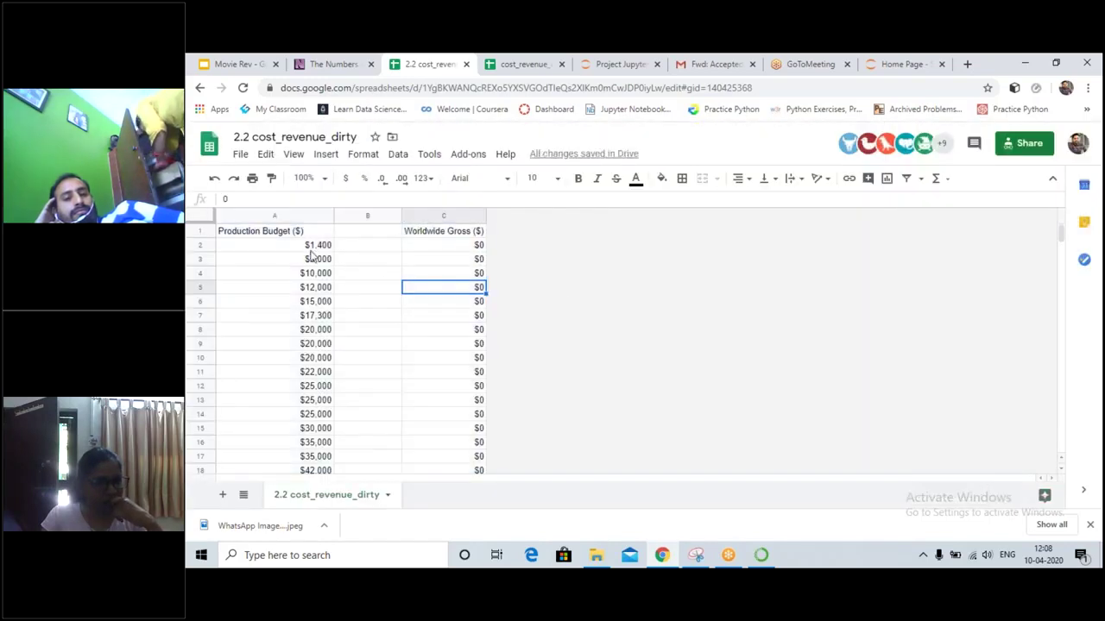
left_click(450, 247)
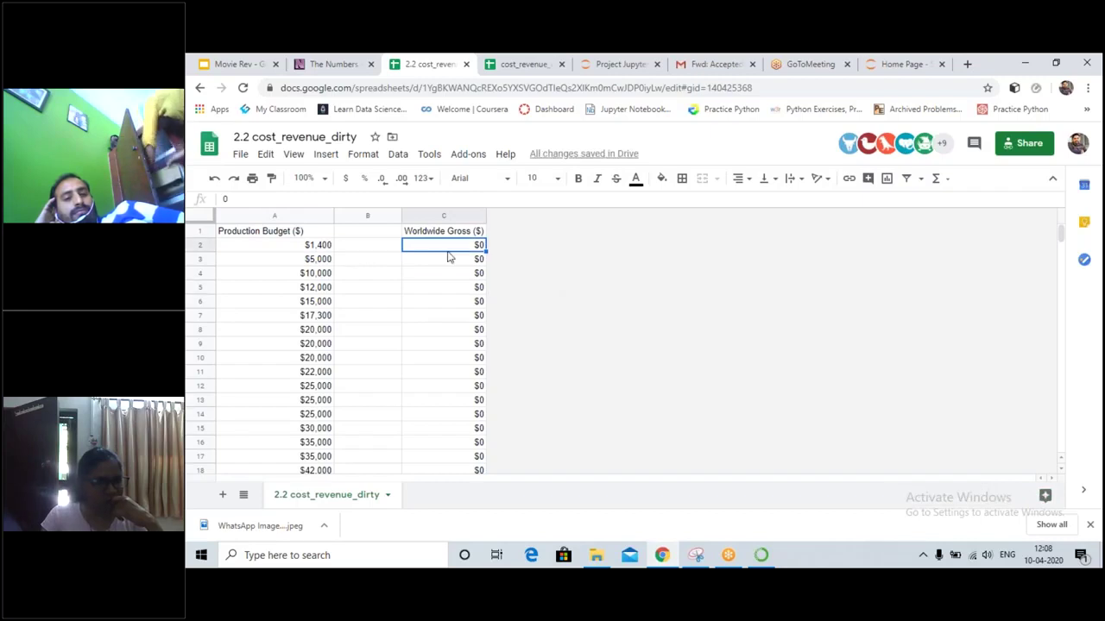
scroll(447, 267, "down", 2)
scroll(447, 277, "up", 2)
scroll(447, 278, "down", 15)
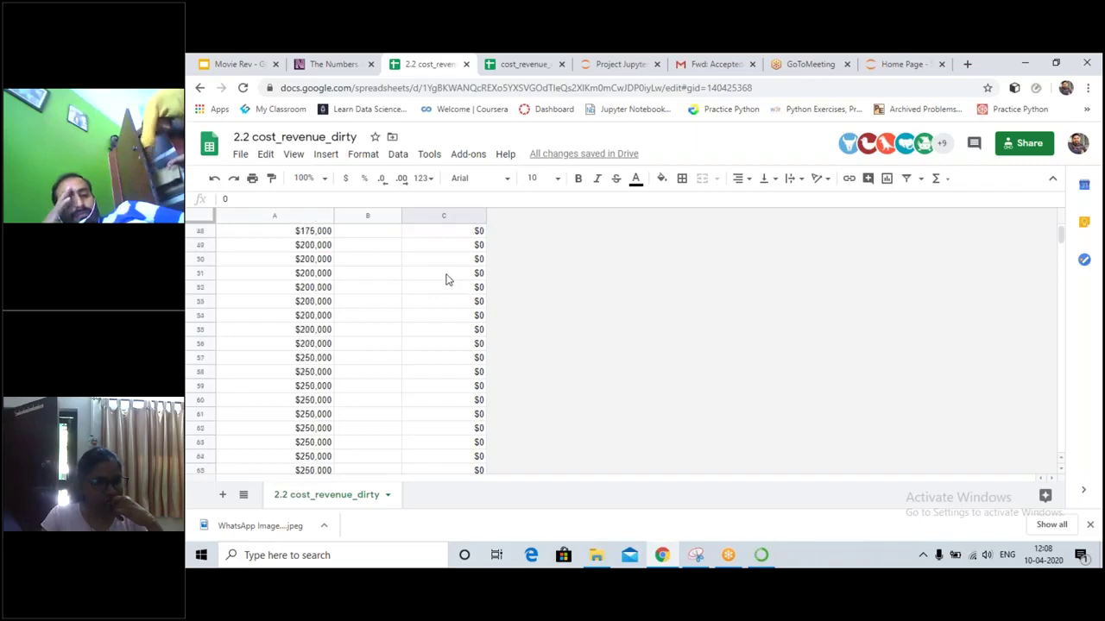
scroll(447, 278, "down", 20)
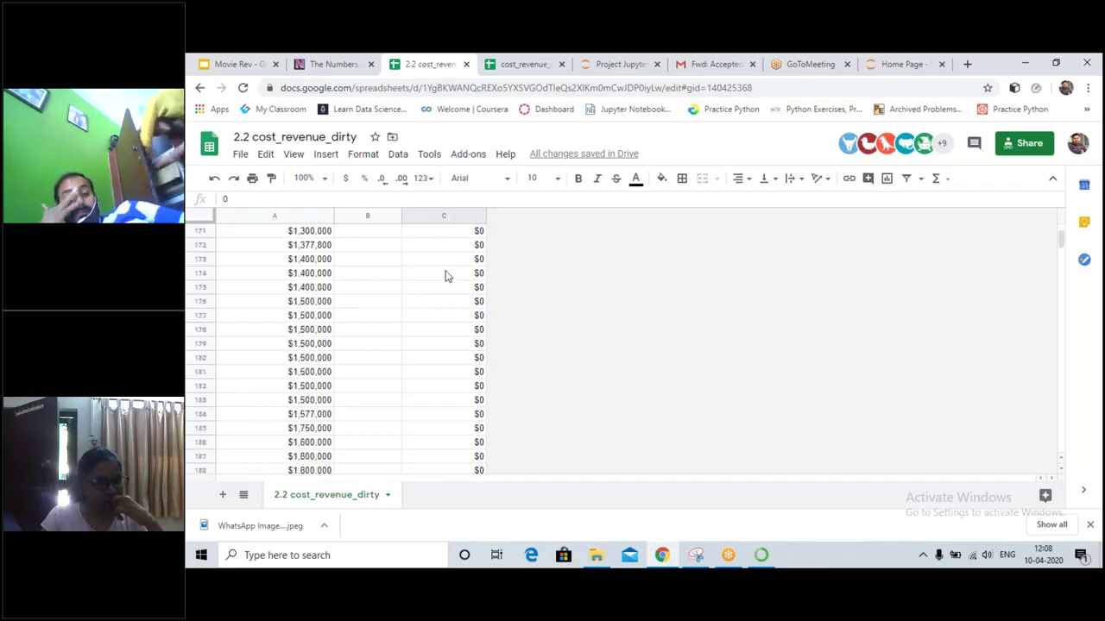
scroll(447, 276, "up", 20)
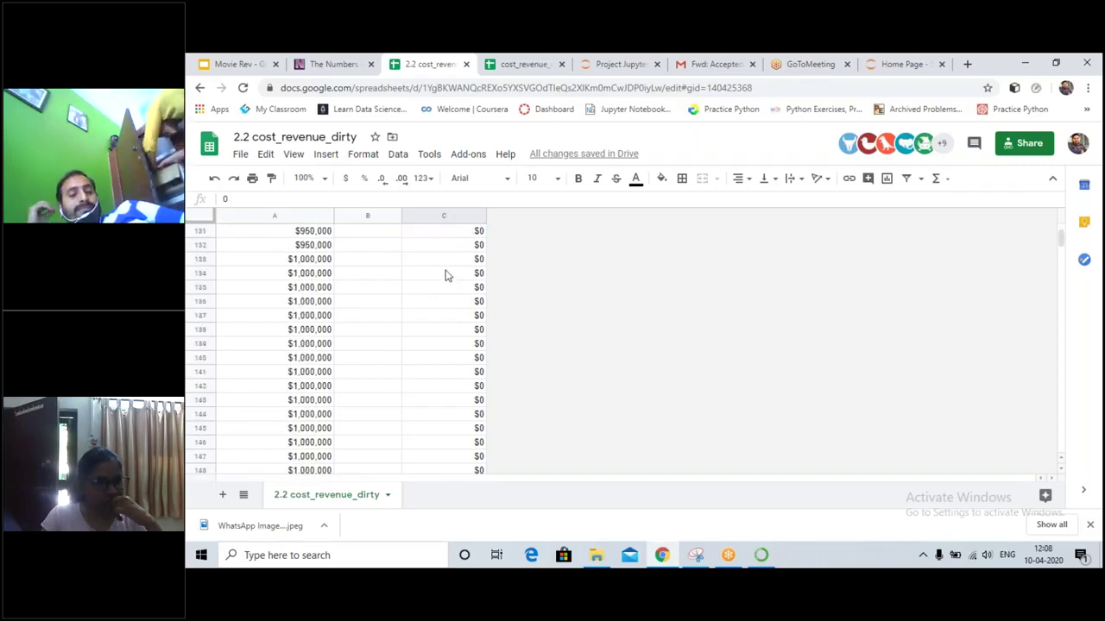
scroll(447, 274, "up", 16)
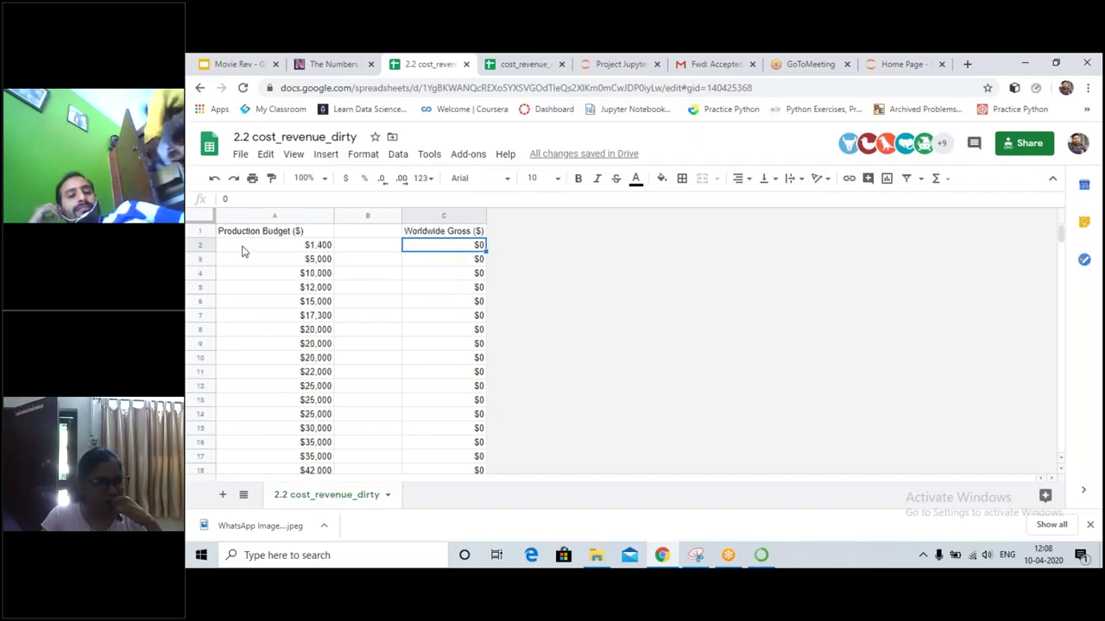
Delete rows 2 to 358, which hold all the movies with zero Worldwide Gross
left_click_drag(232, 250, 475, 512)
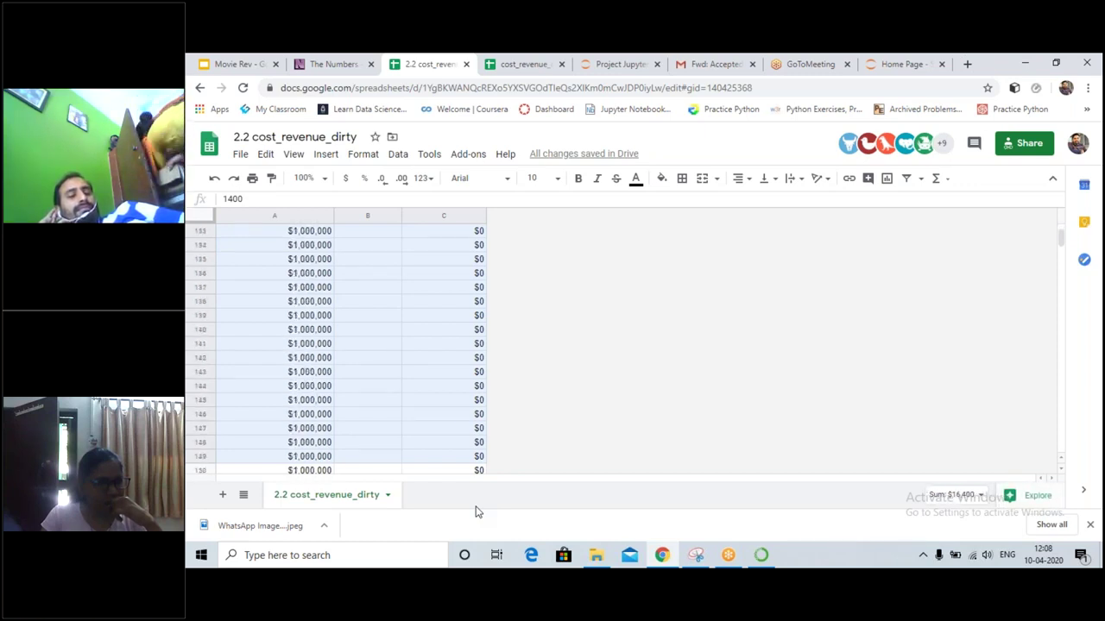
left_click_drag(475, 512, 480, 513)
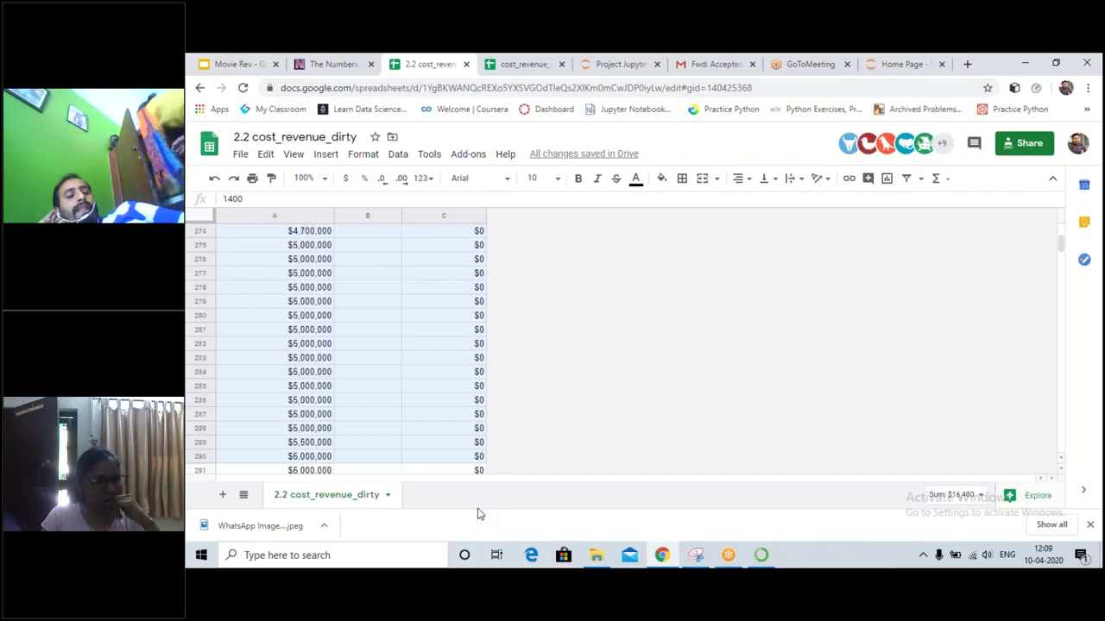
left_click_drag(480, 514, 487, 259)
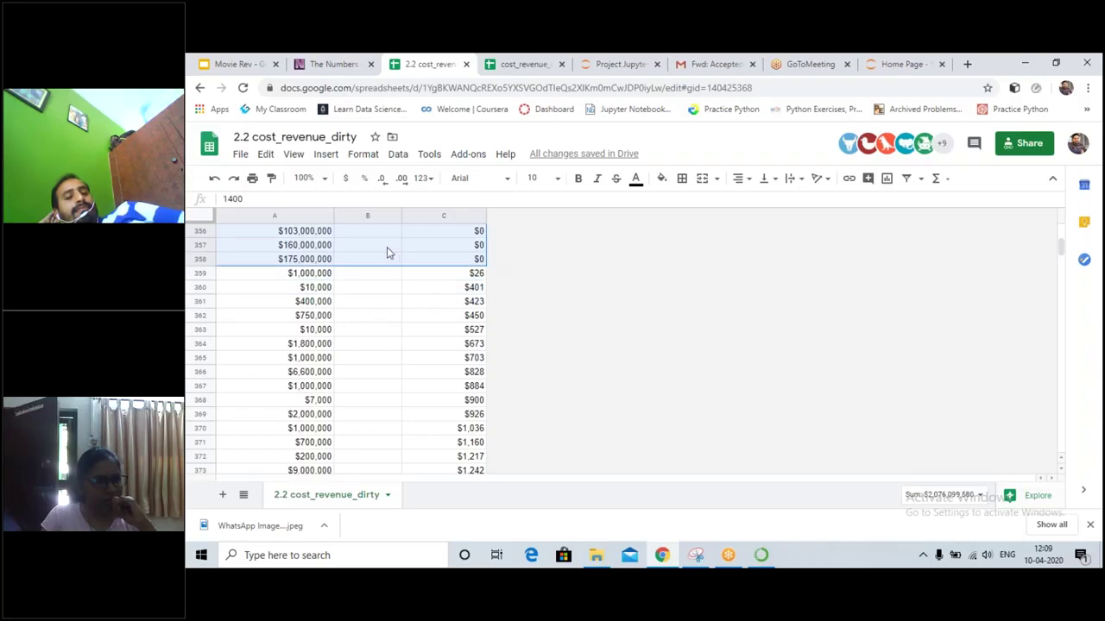
right_click(387, 252)
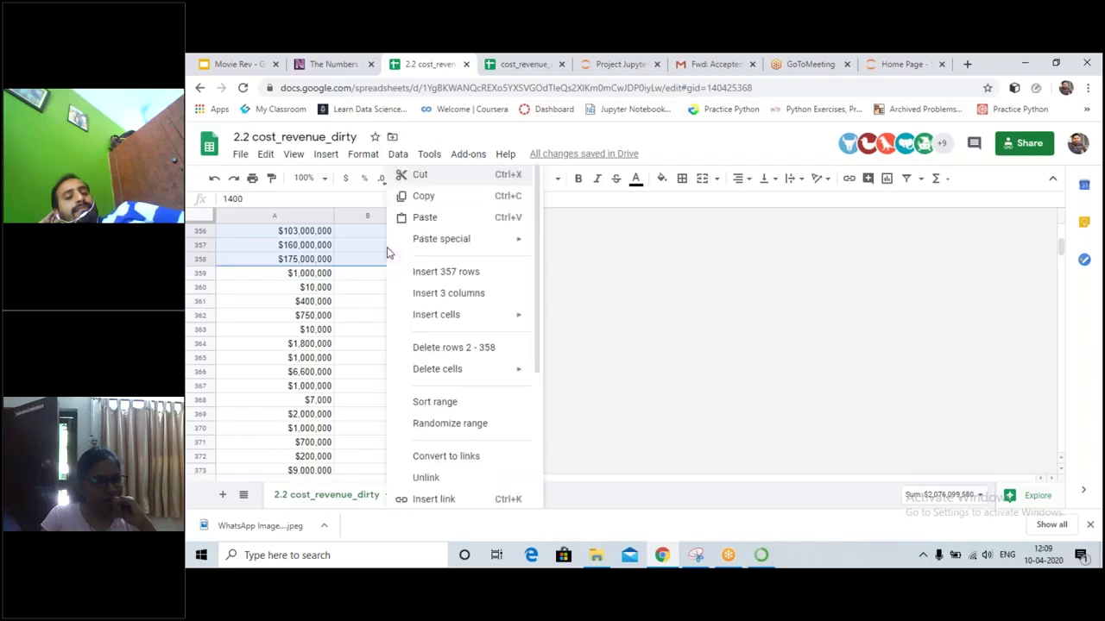
left_click(454, 348)
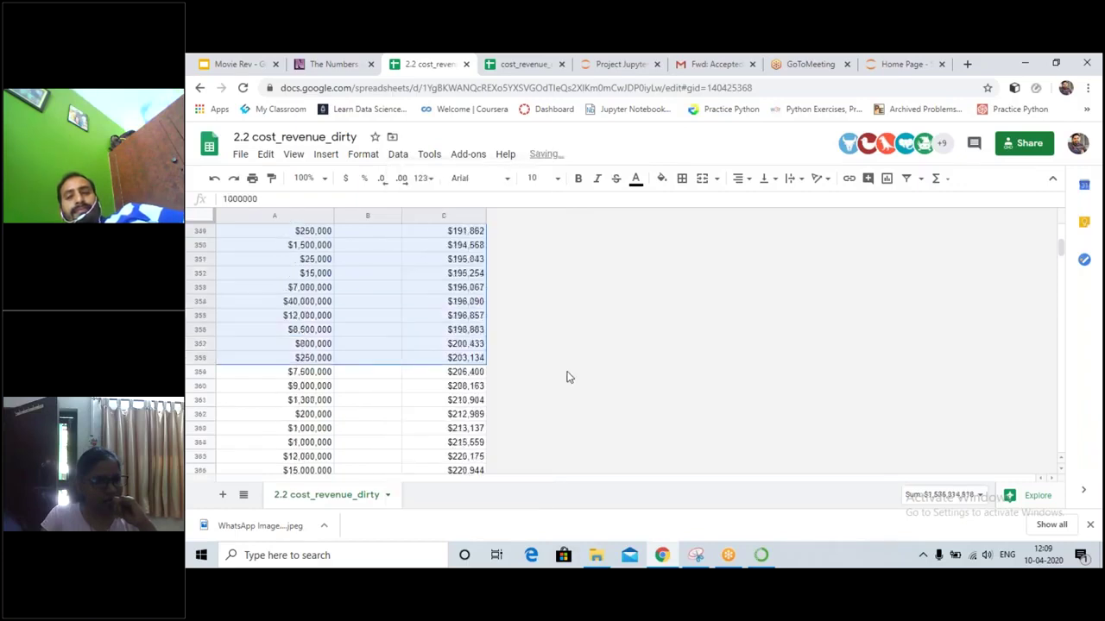
scroll(554, 316, "up", 10)
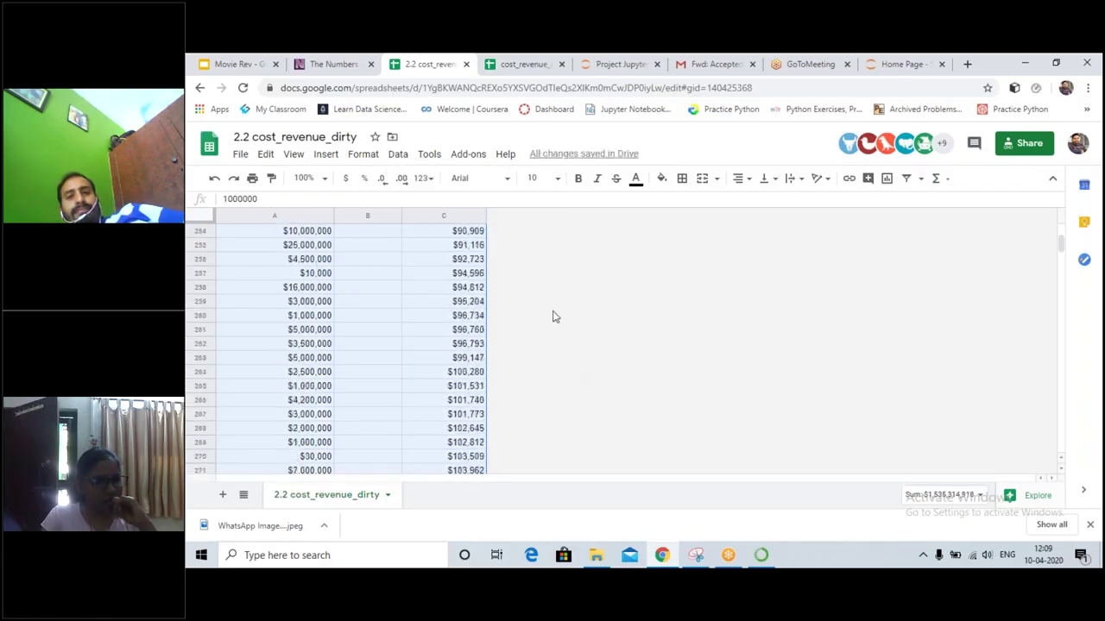
scroll(554, 317, "up", 20)
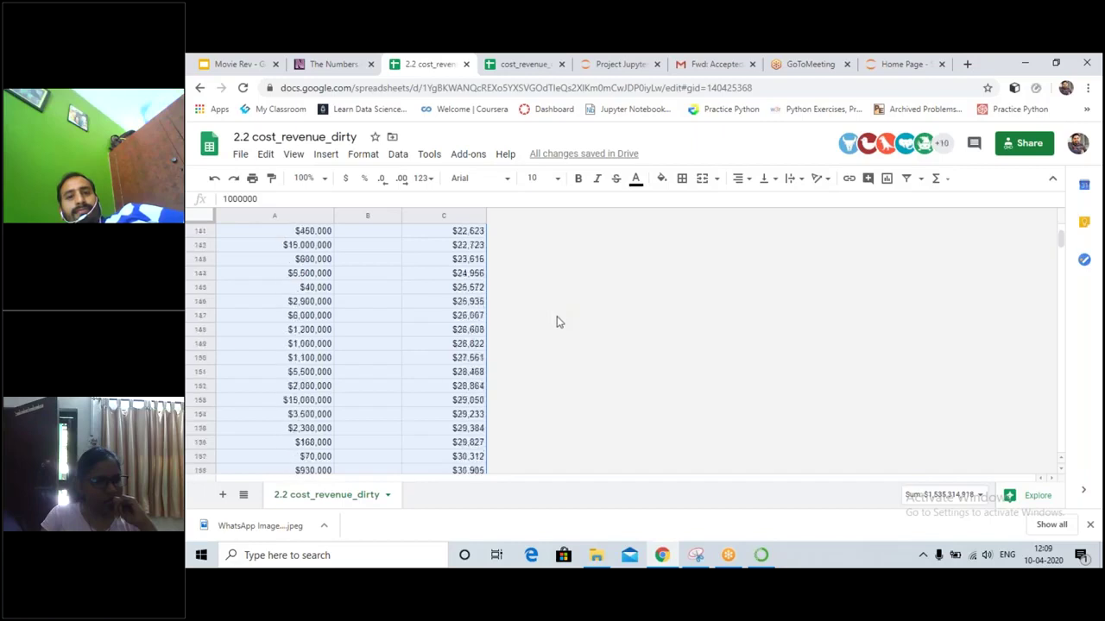
scroll(557, 323, "up", 6)
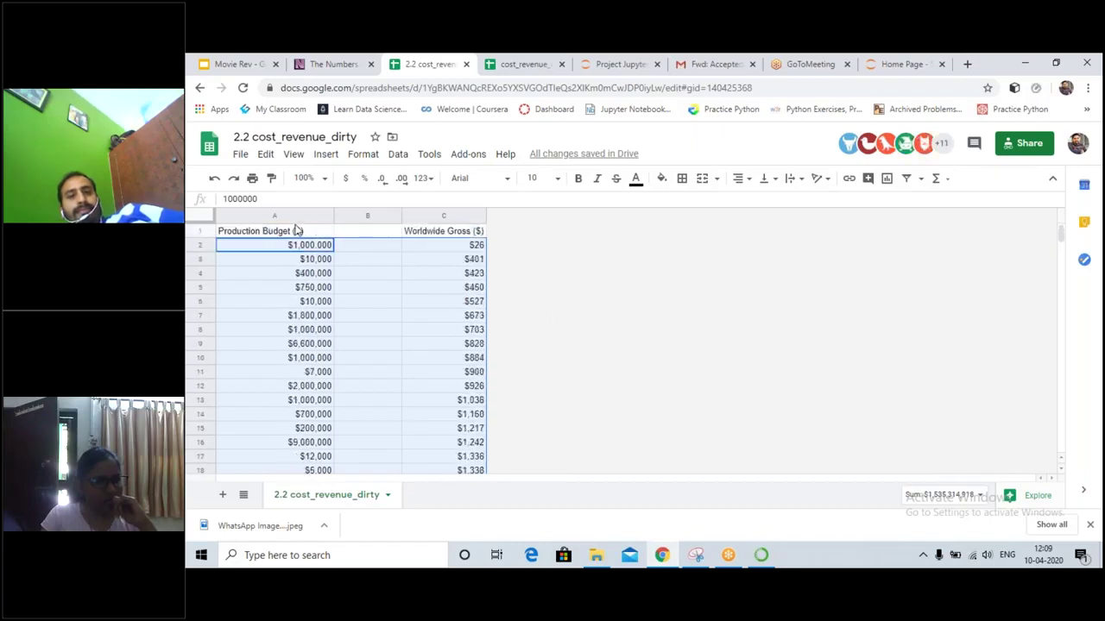
left_click(369, 230)
left_click(371, 215)
right_click(371, 215)
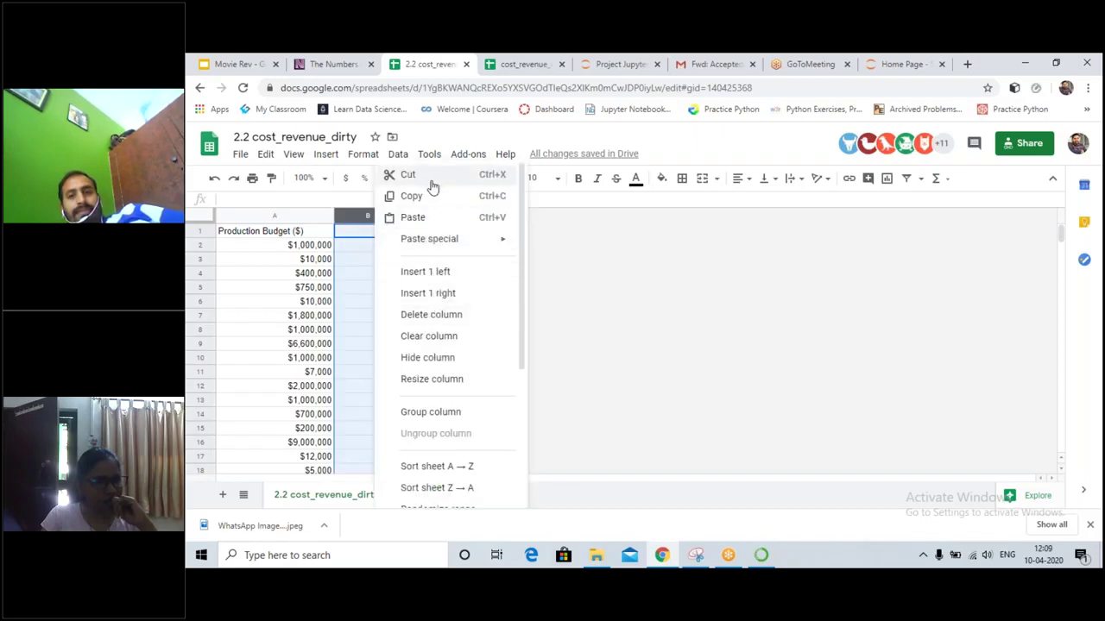
scroll(461, 404, "down", 3)
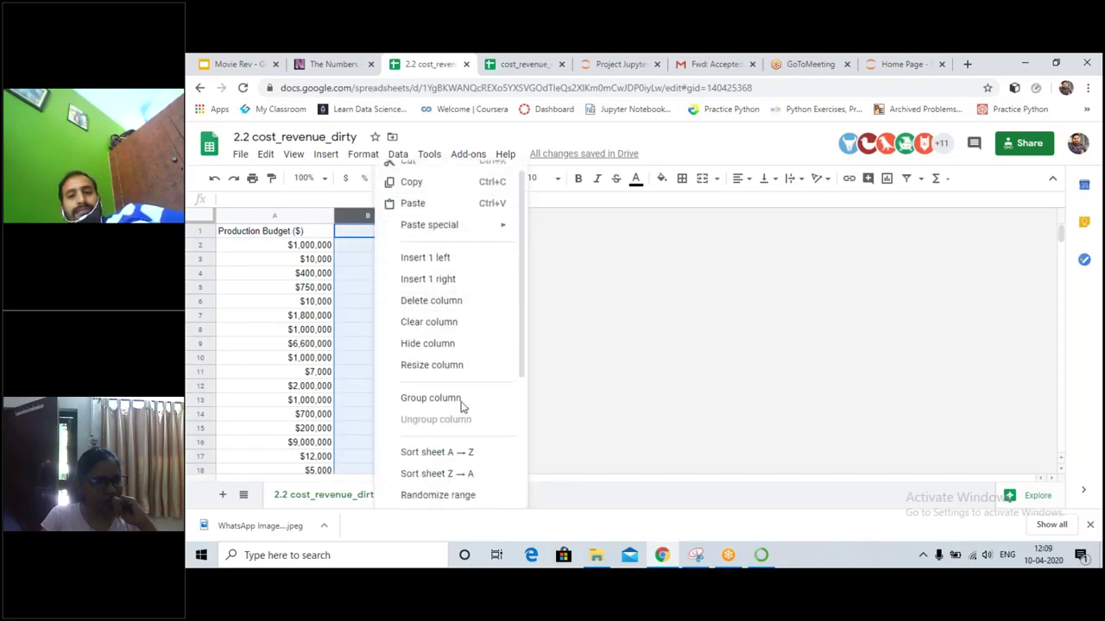
scroll(461, 407, "up", 3)
scroll(475, 407, "down", 4)
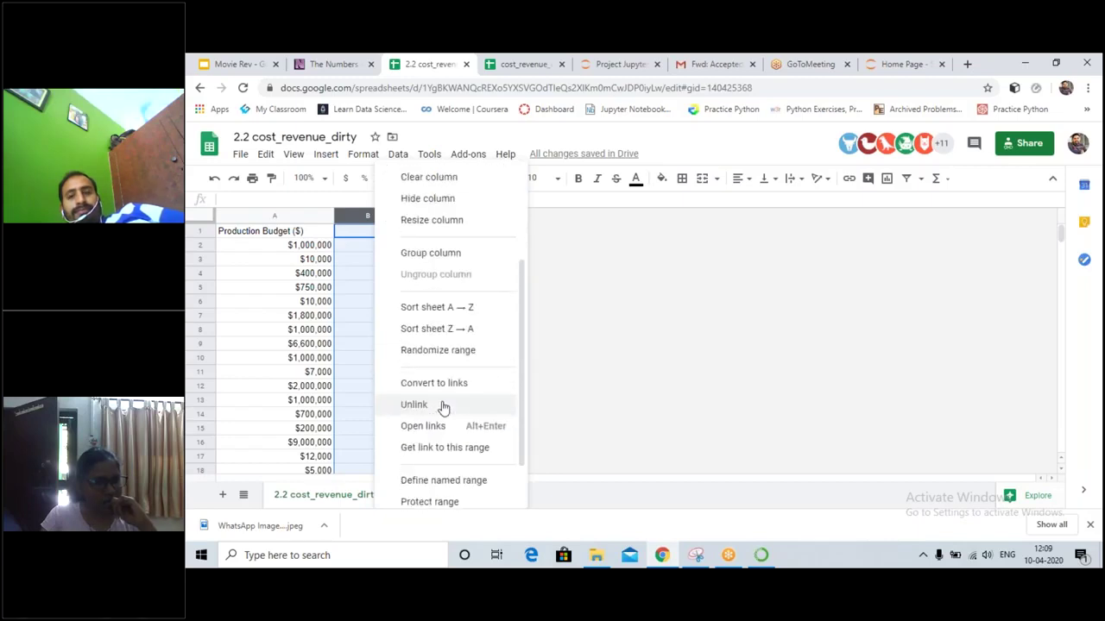
scroll(451, 470, "up", 3)
scroll(449, 427, "up", 1)
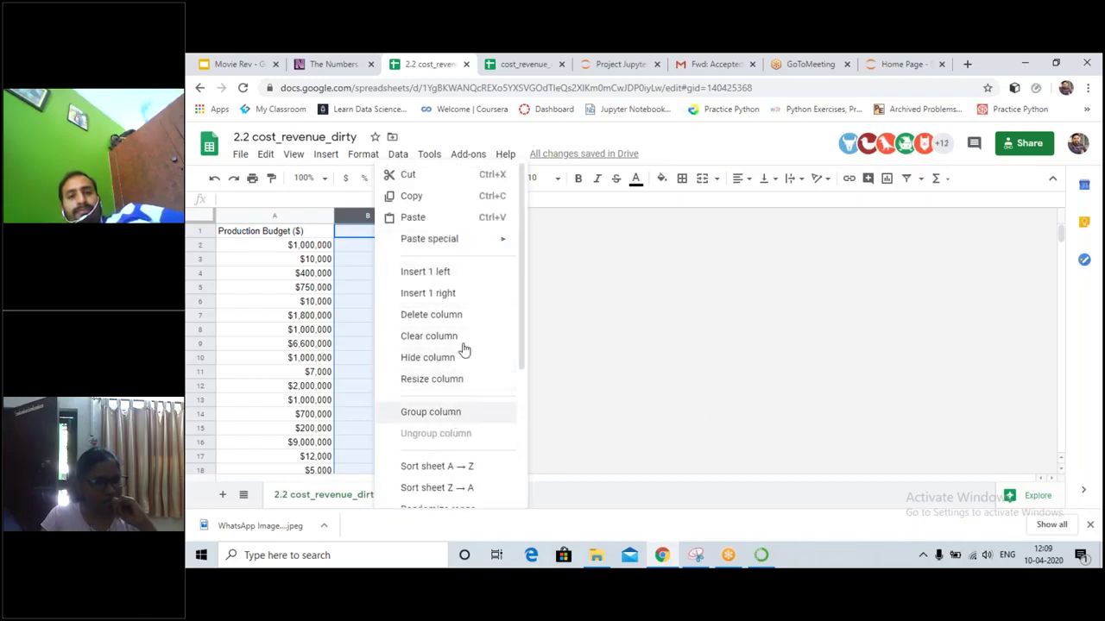
left_click(658, 284)
right_click(362, 214)
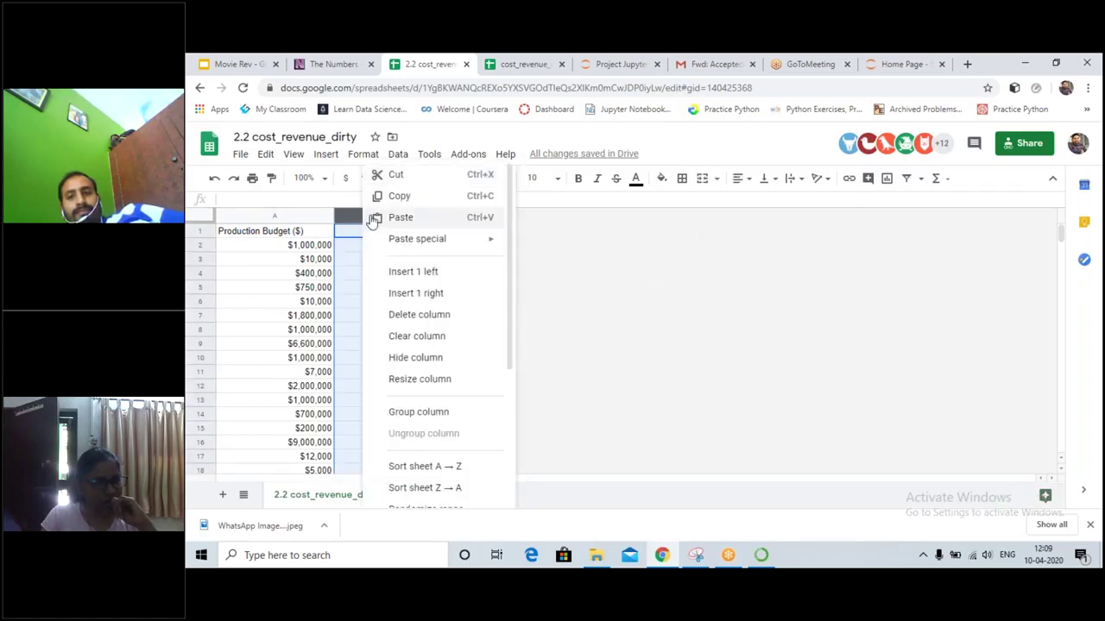
left_click(350, 215)
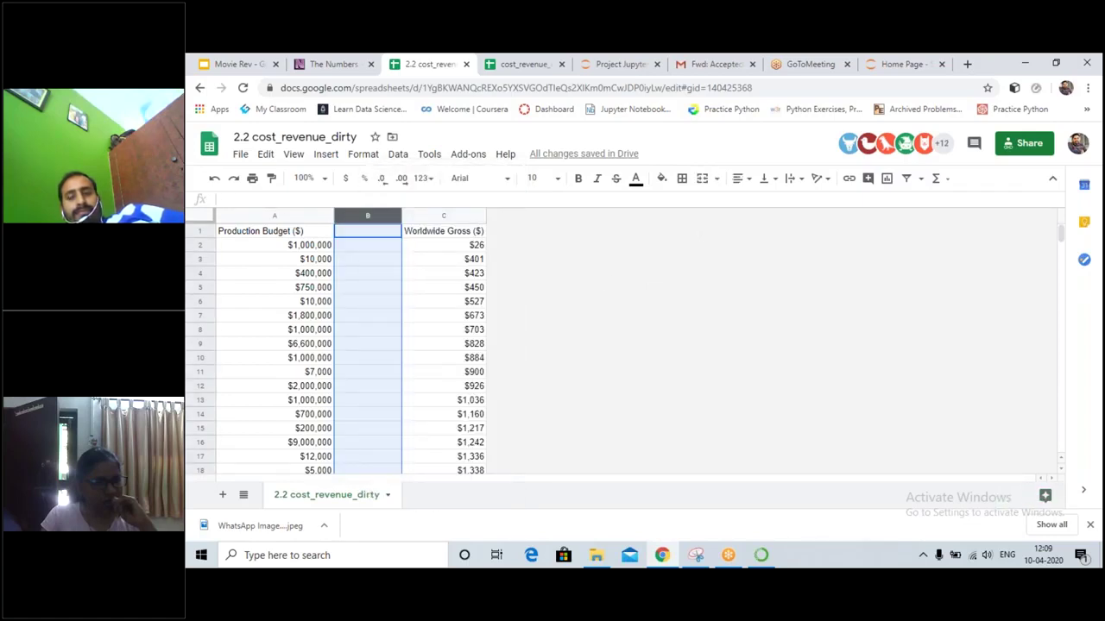
left_click(439, 215)
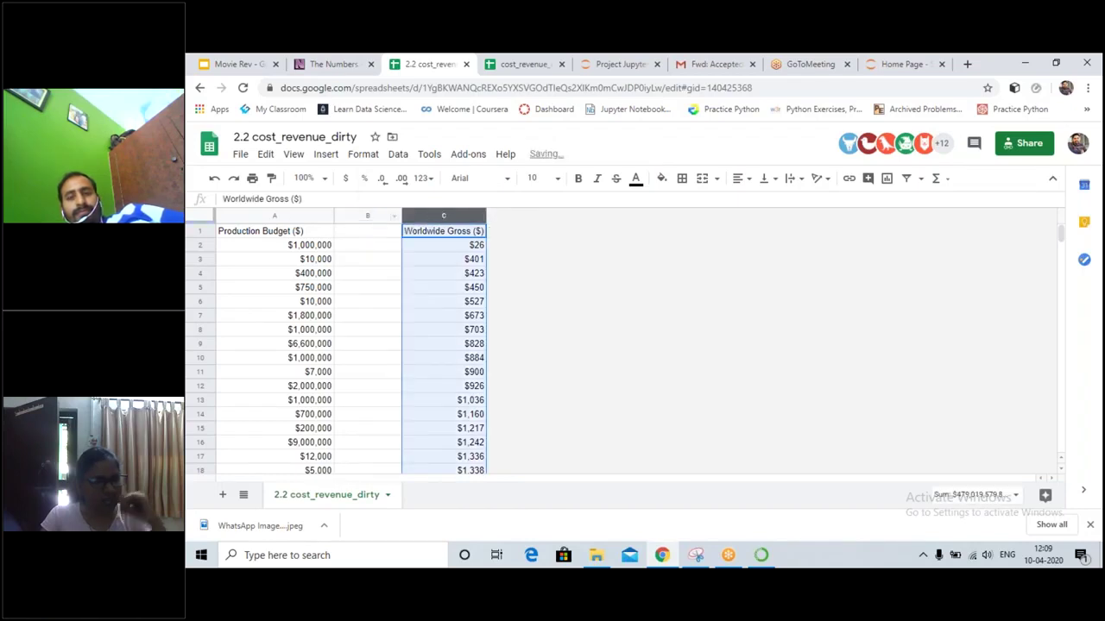
left_click(376, 216)
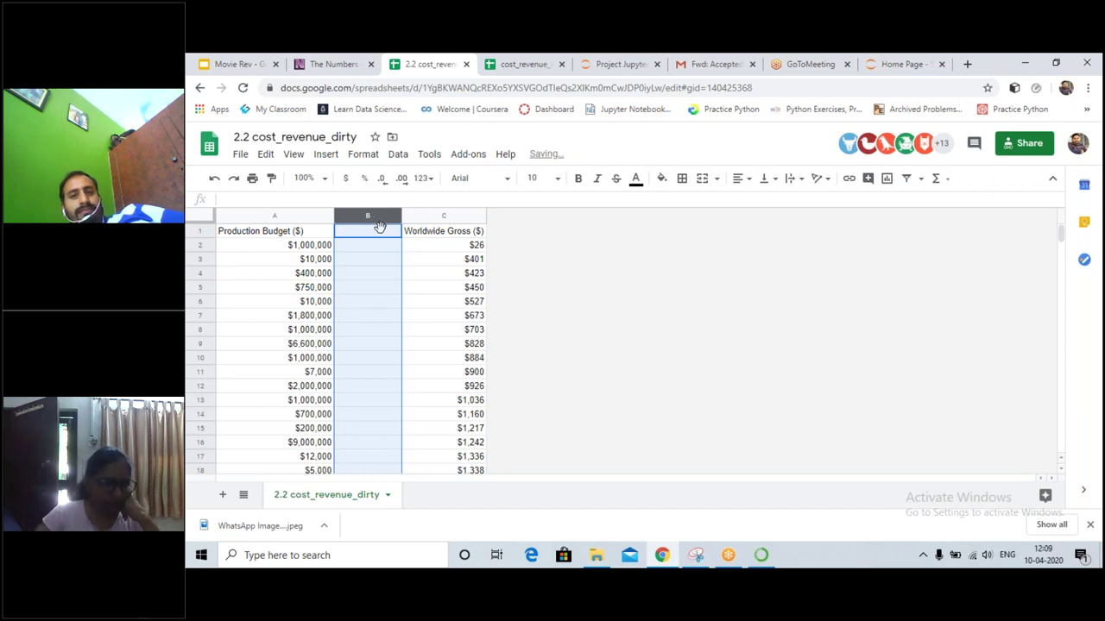
Move the Worldwide Gross ($) column into the empty column B beside Production Budget ($)
key("ctrl+v")
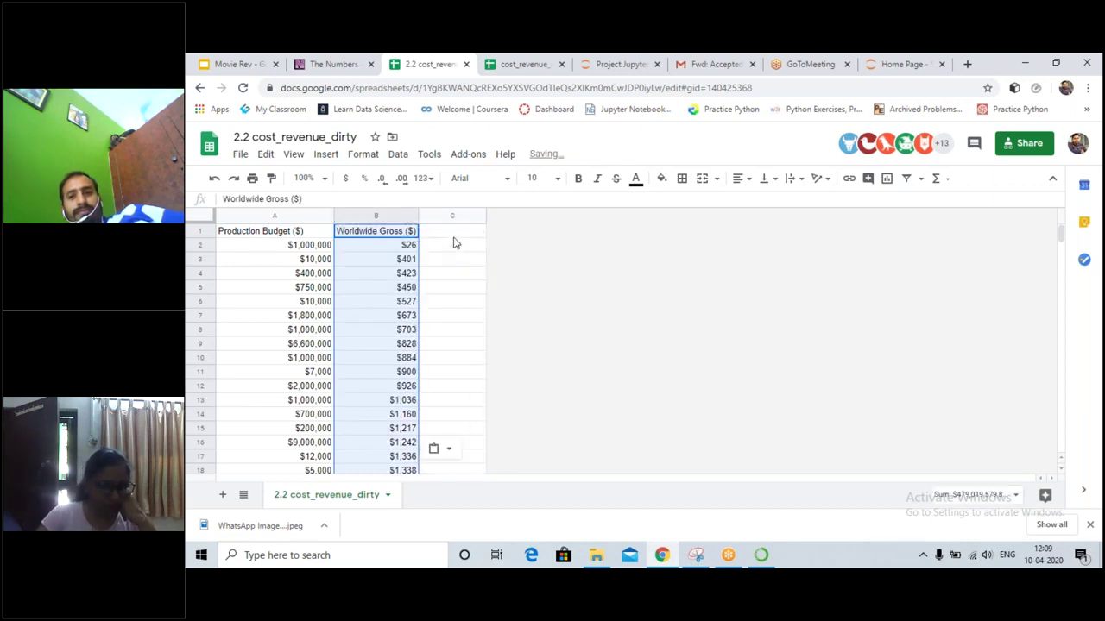
left_click(453, 233)
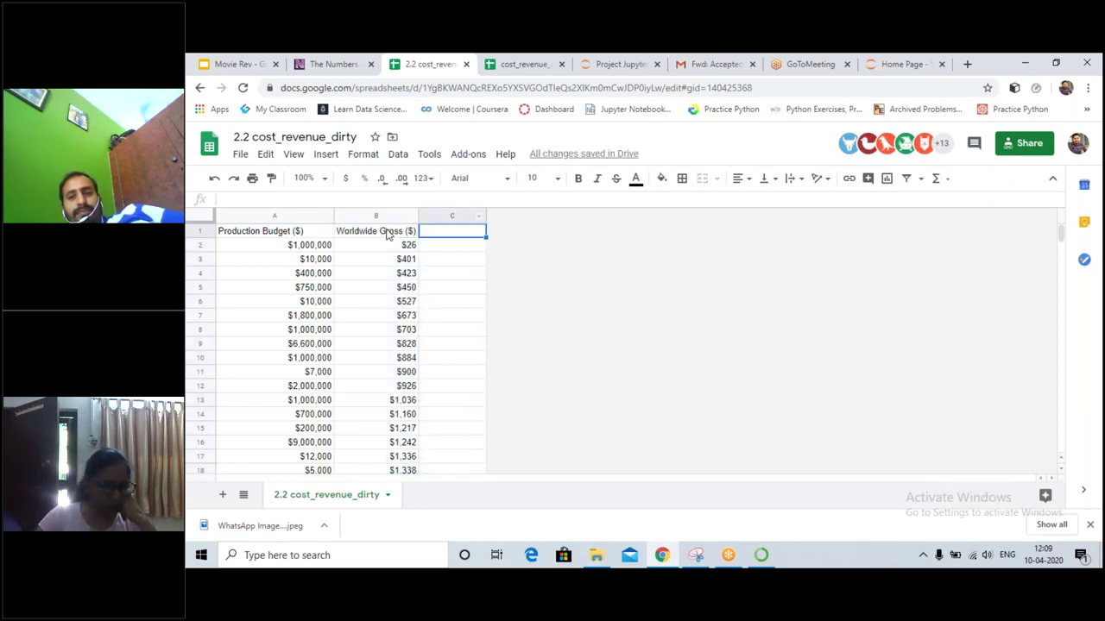
left_click(389, 233)
Rename the Production Budget ($) header in cell A1 as Production_Budget_usd
left_click(291, 235)
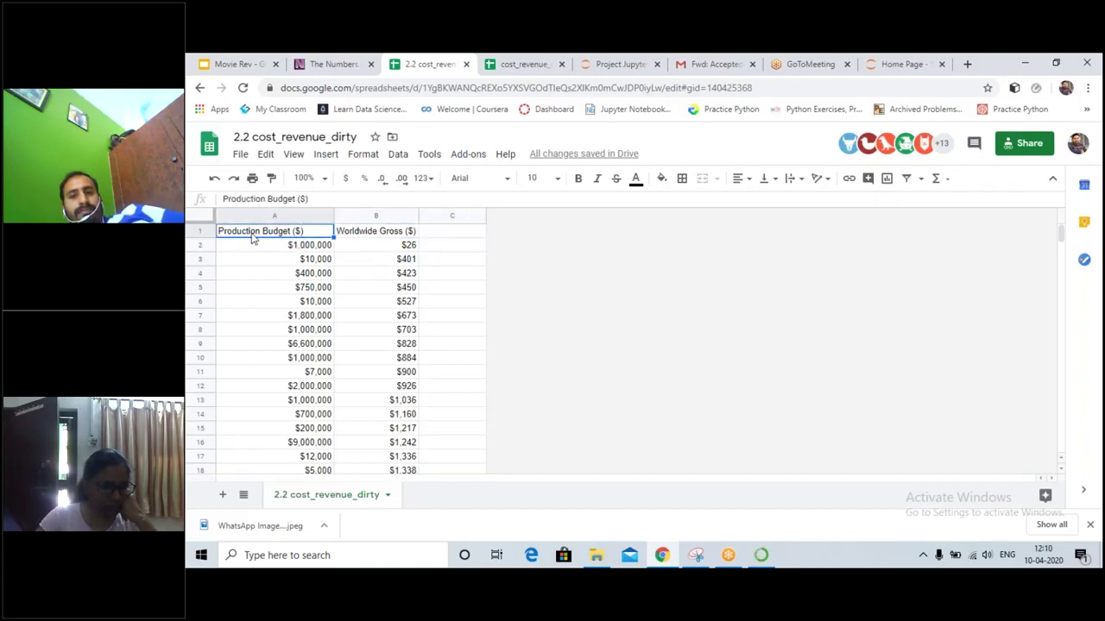
left_click(311, 199)
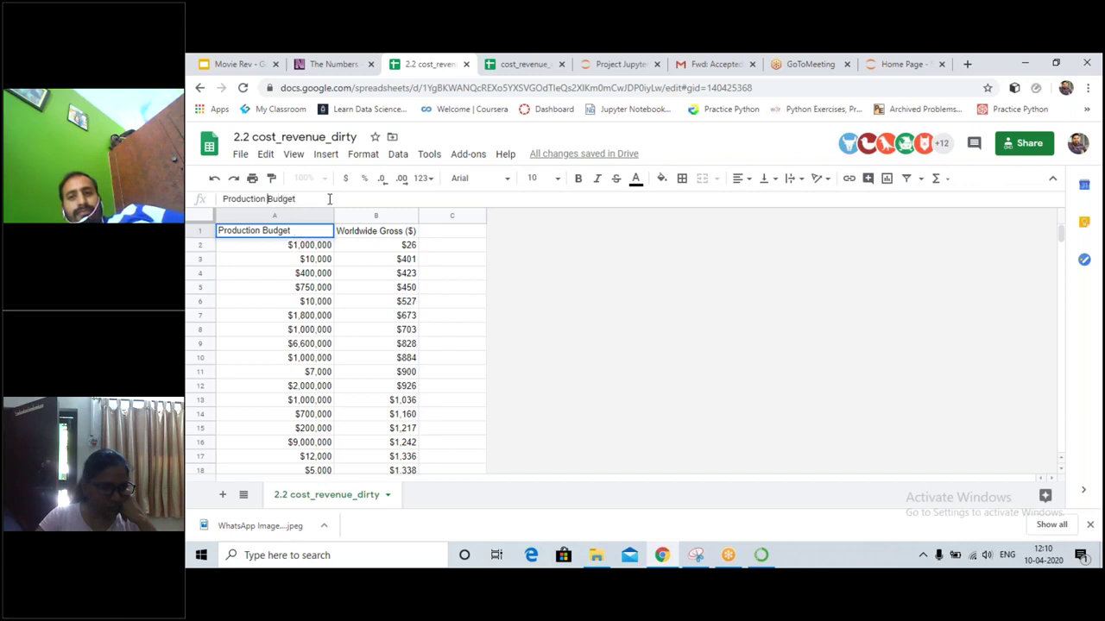
key("BackSpace")
type("_")
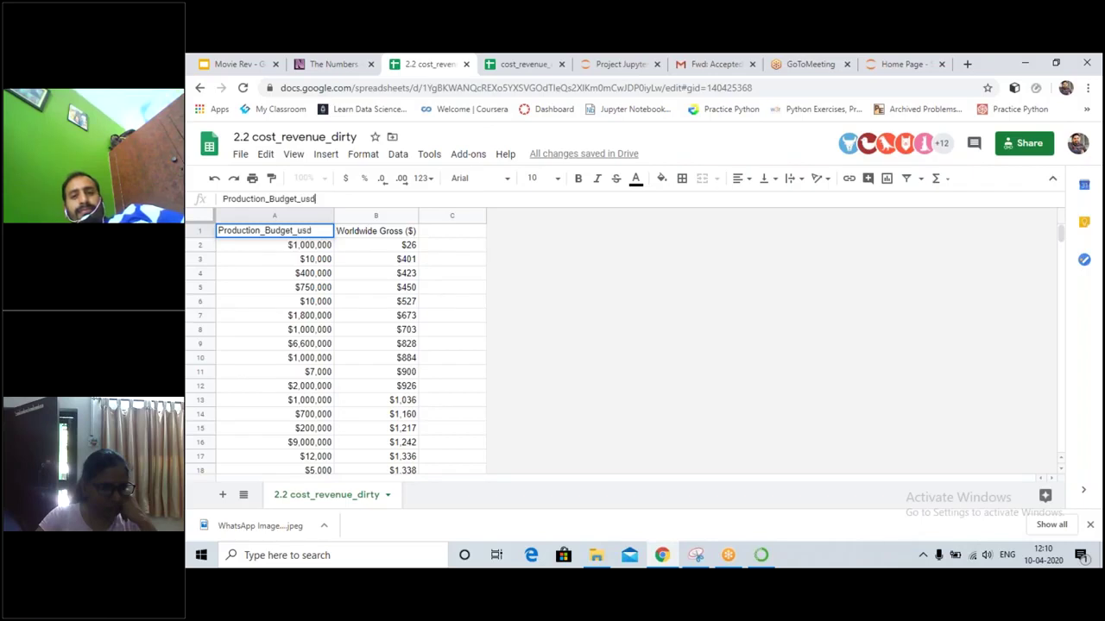
Rename the Worldwide Gross ($) header in cell B1 as Worldwide_Gross_usd
left_click(376, 235)
left_click(307, 199)
key("BackSpace")
key("BackSpace")
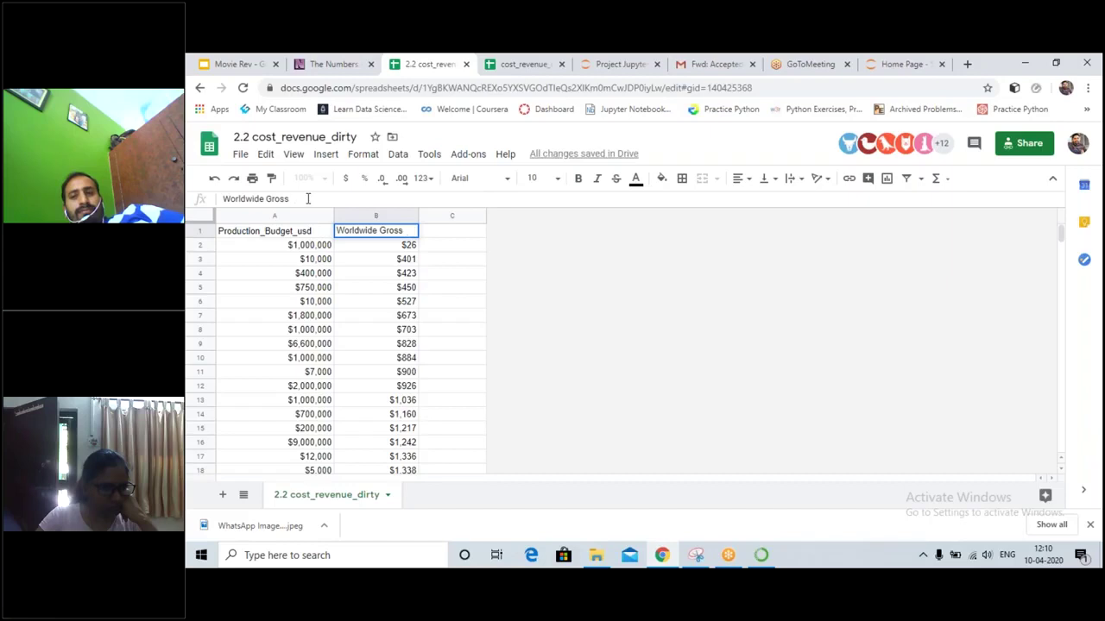
key("Left")
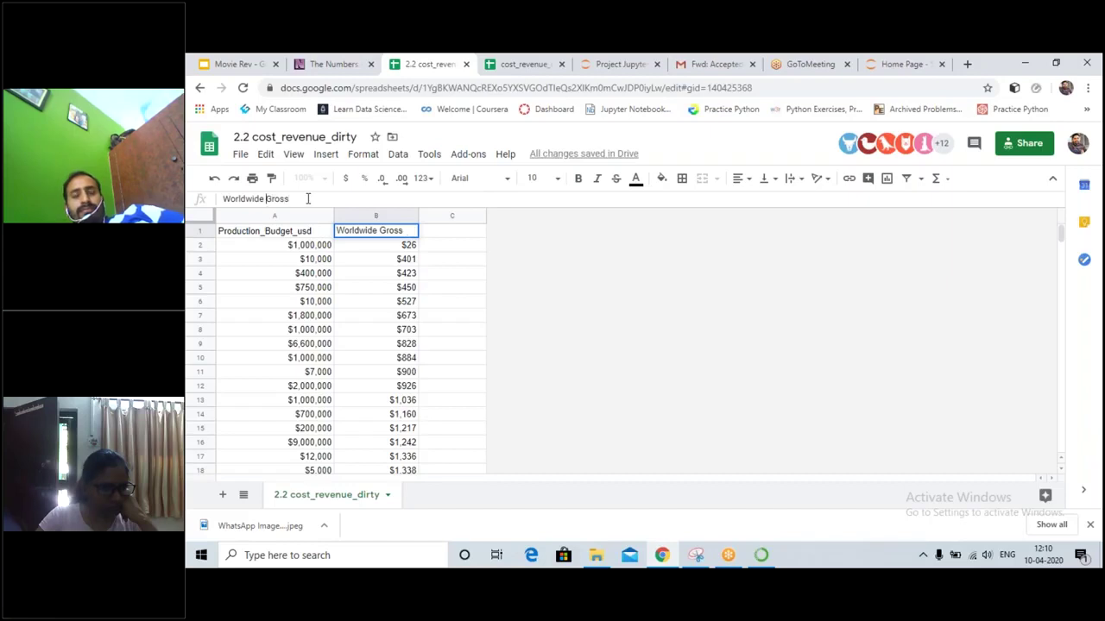
key("BackSpace")
type("_")
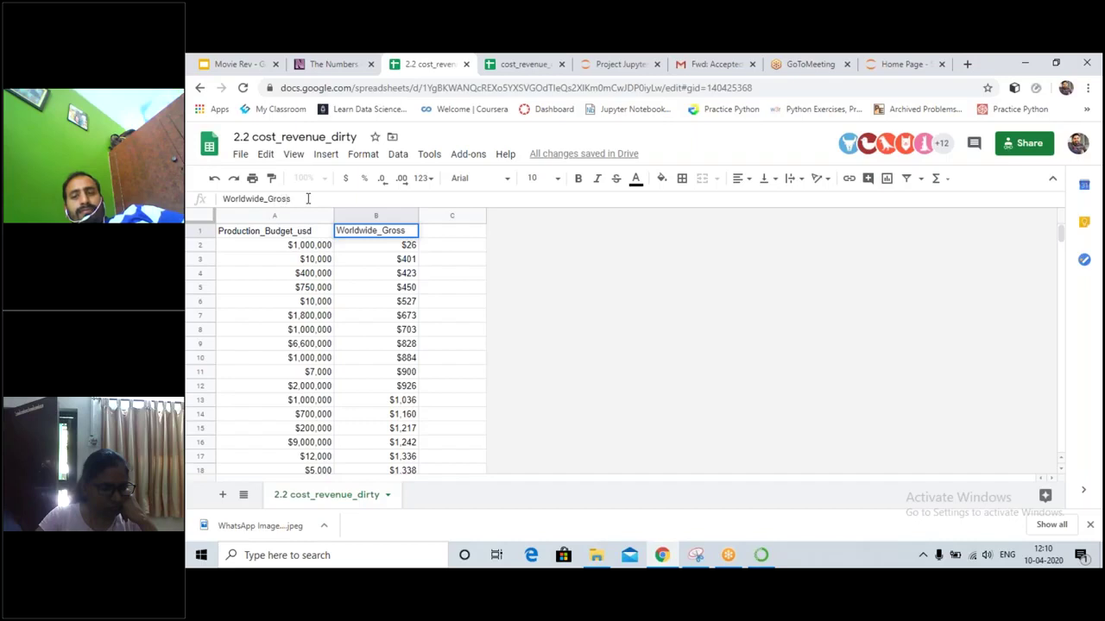
type("_usd")
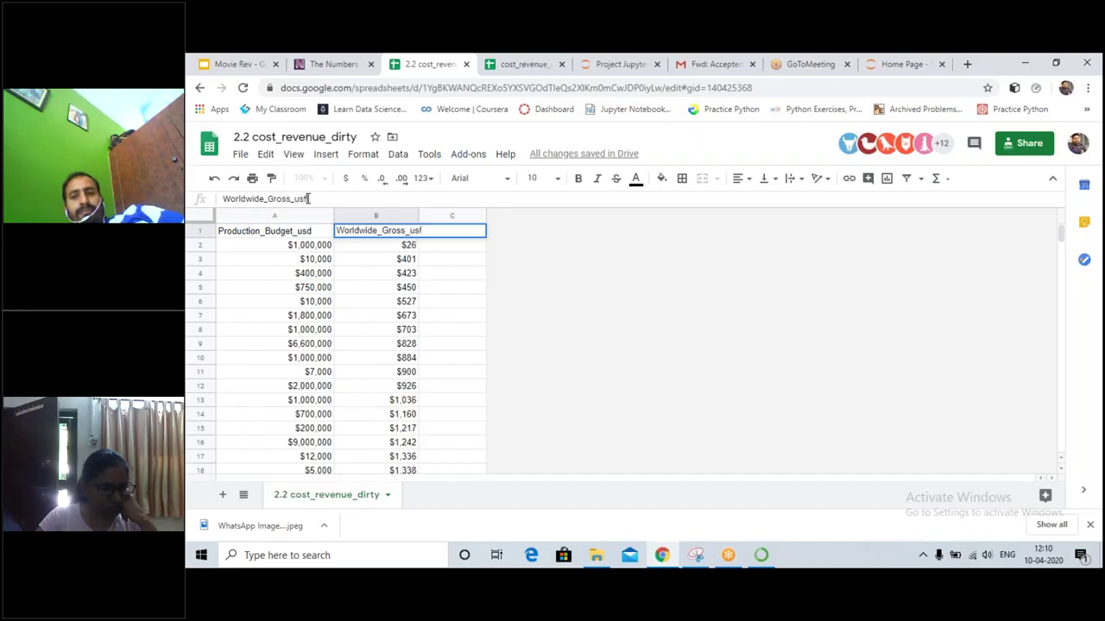
left_click(472, 273)
Apply the custom number format 0.00 to all budget and gross values from cell A2 to the end of the data
left_click(319, 247)
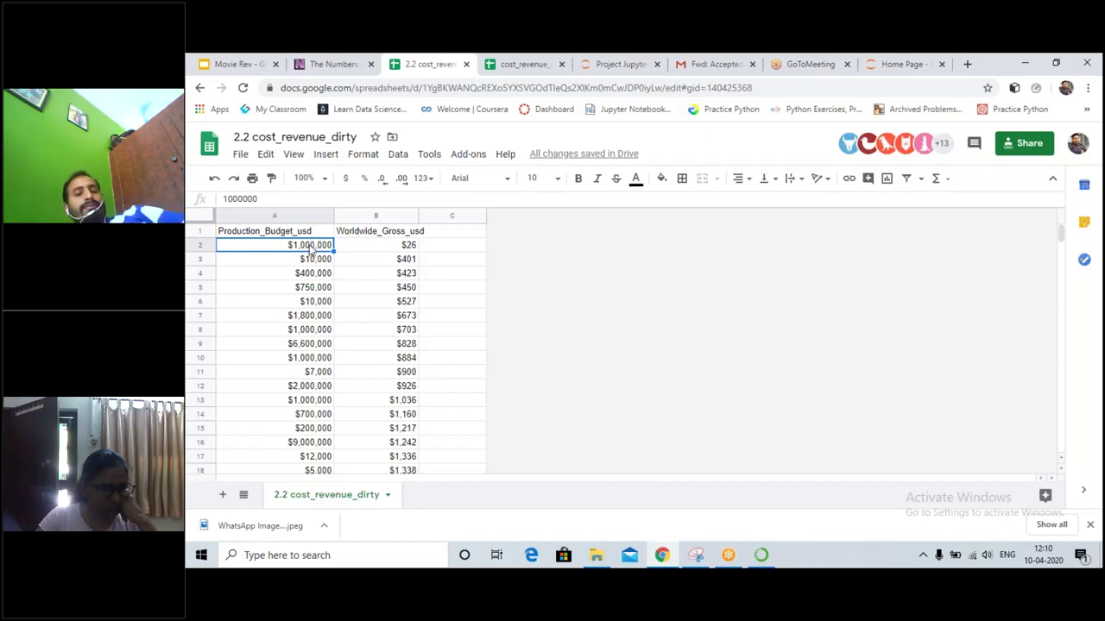
key("ctrl+shift+End")
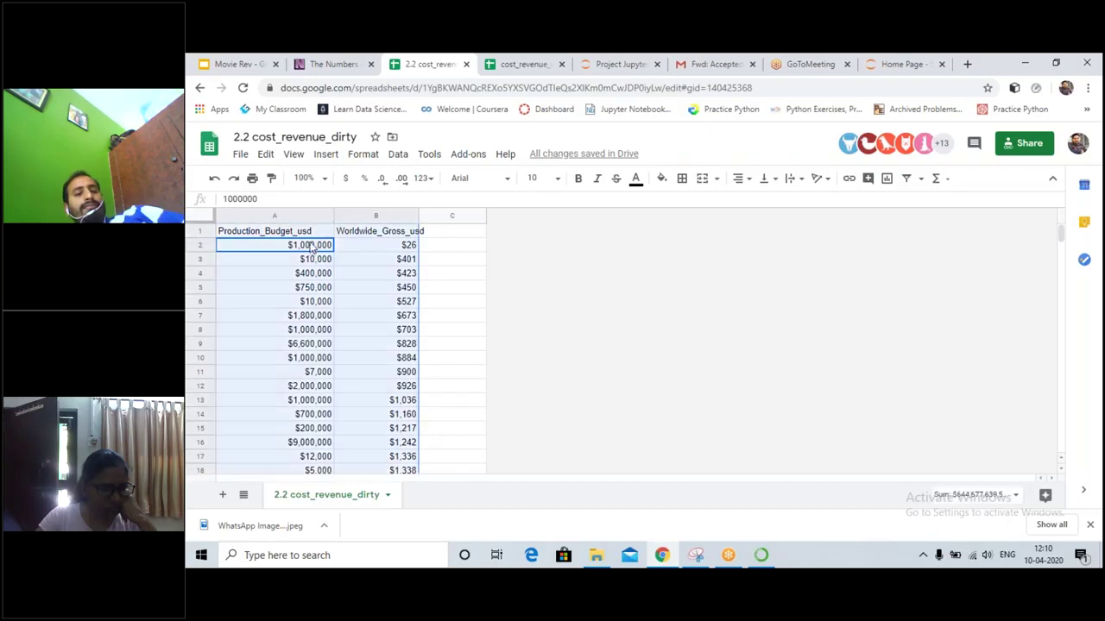
left_click(393, 161)
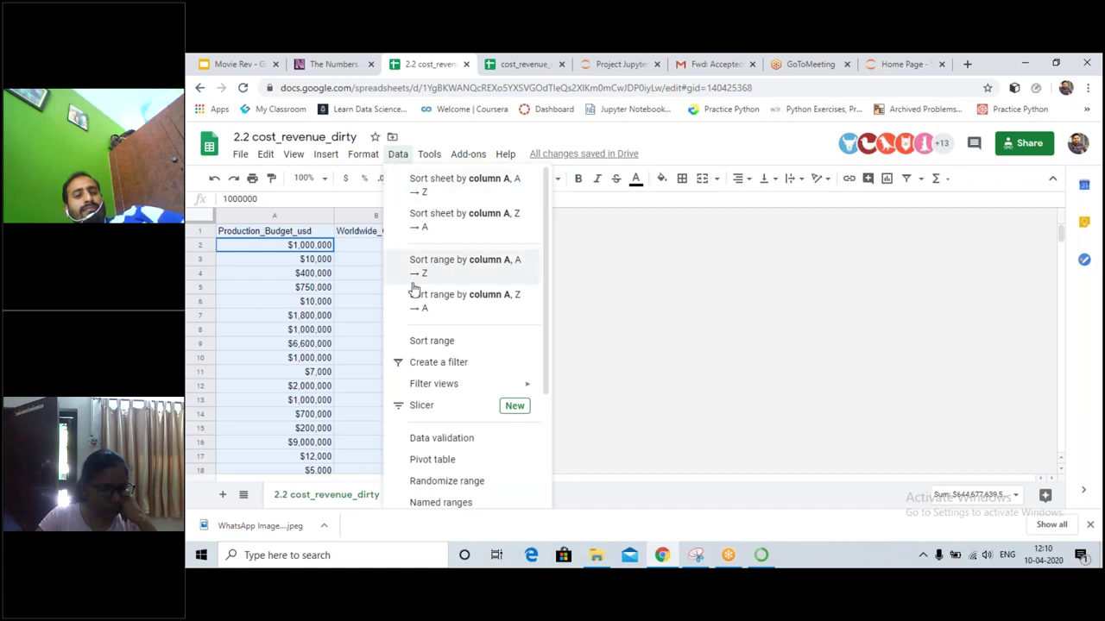
scroll(414, 276, "down", 3)
left_click(364, 154)
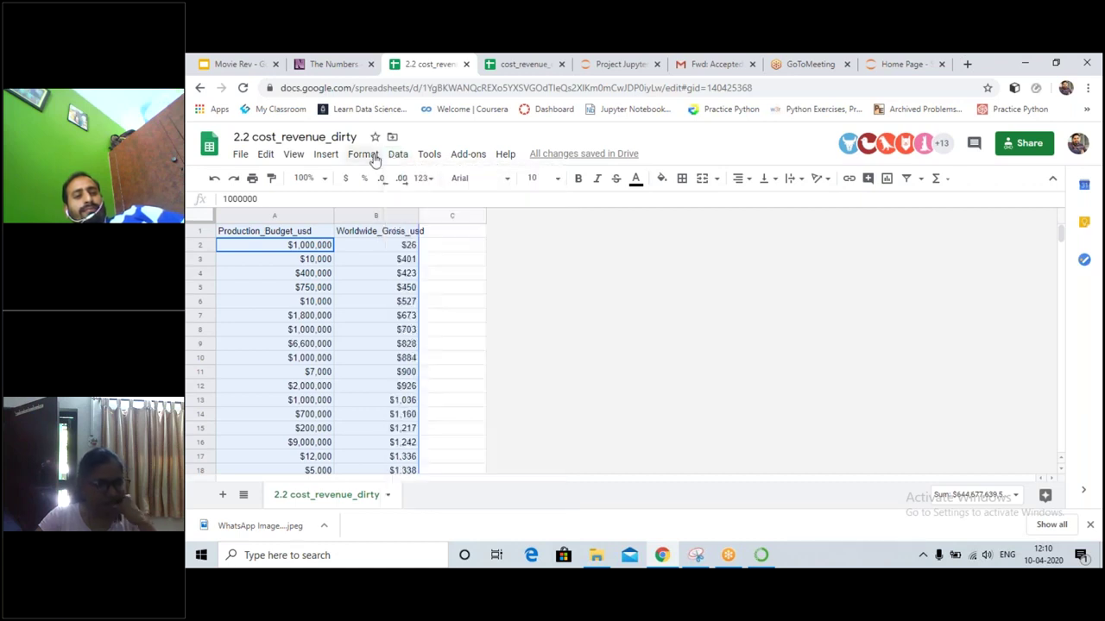
left_click(363, 155)
mouse_move(400, 219)
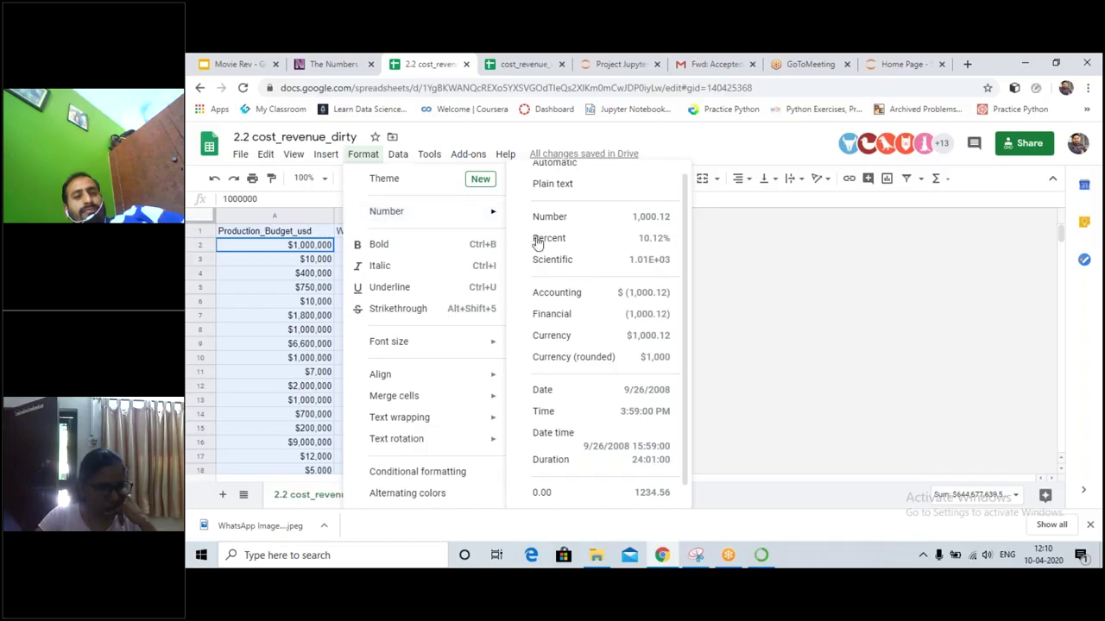
scroll(580, 310, "down", 1)
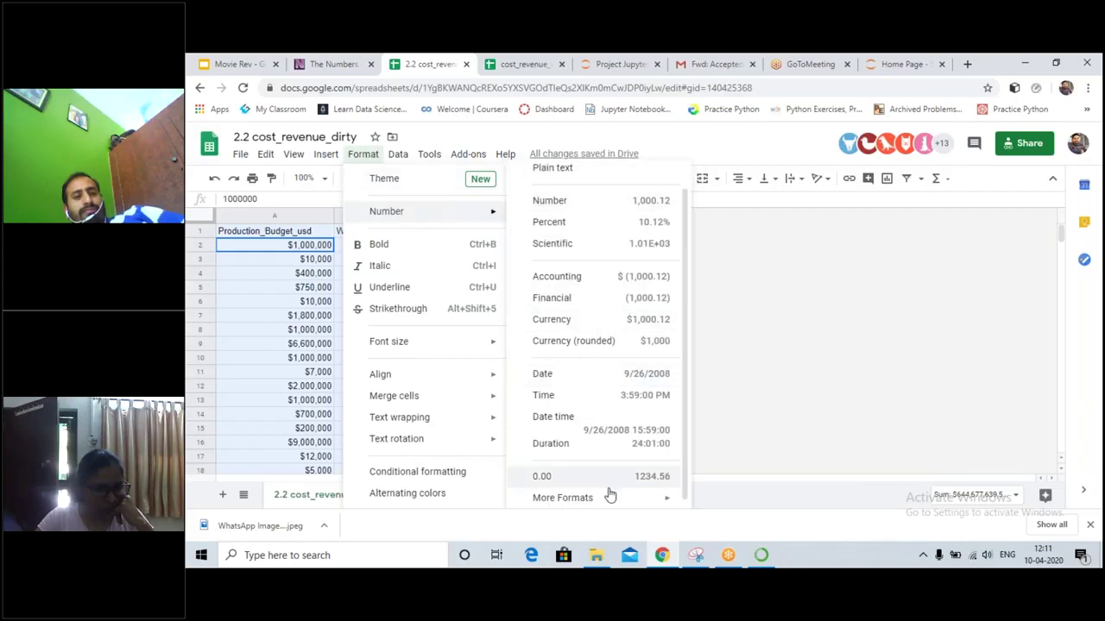
mouse_move(679, 495)
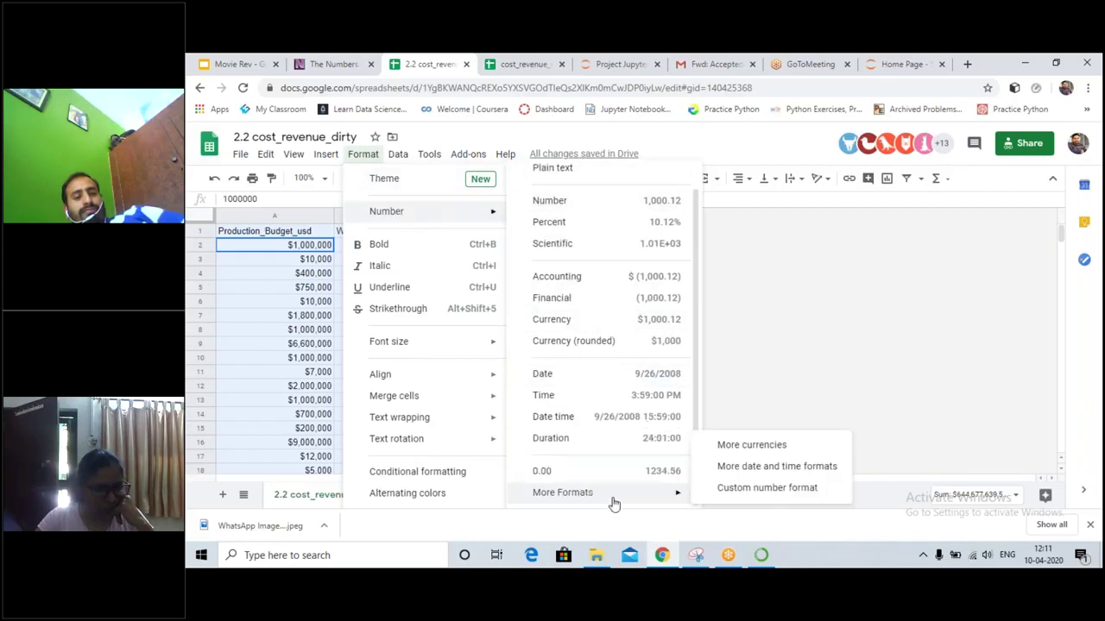
left_click(756, 488)
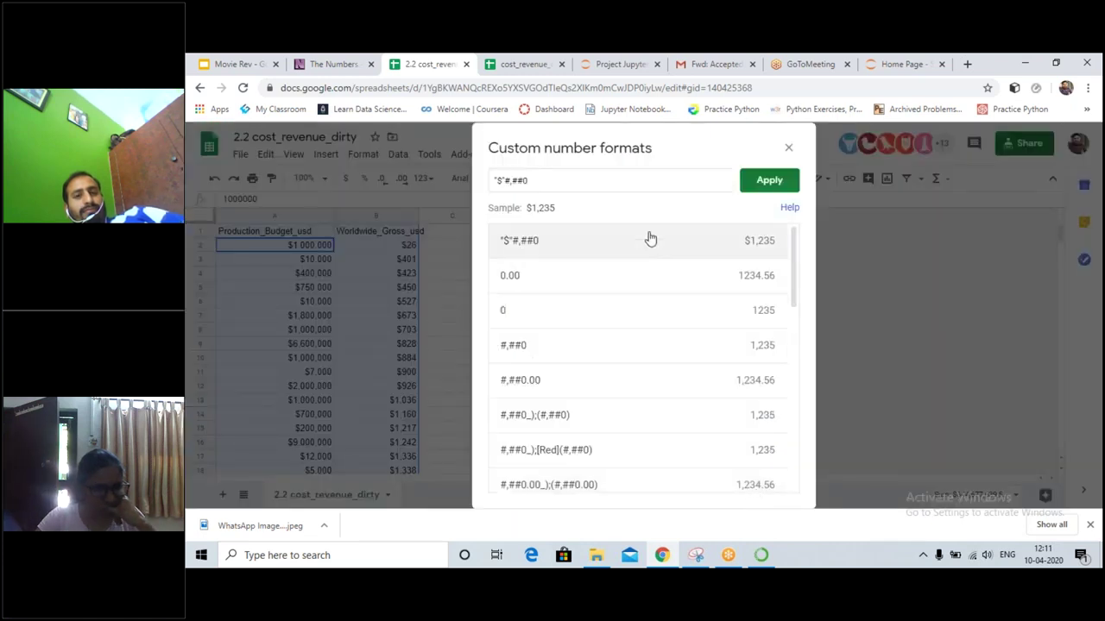
left_click(548, 284)
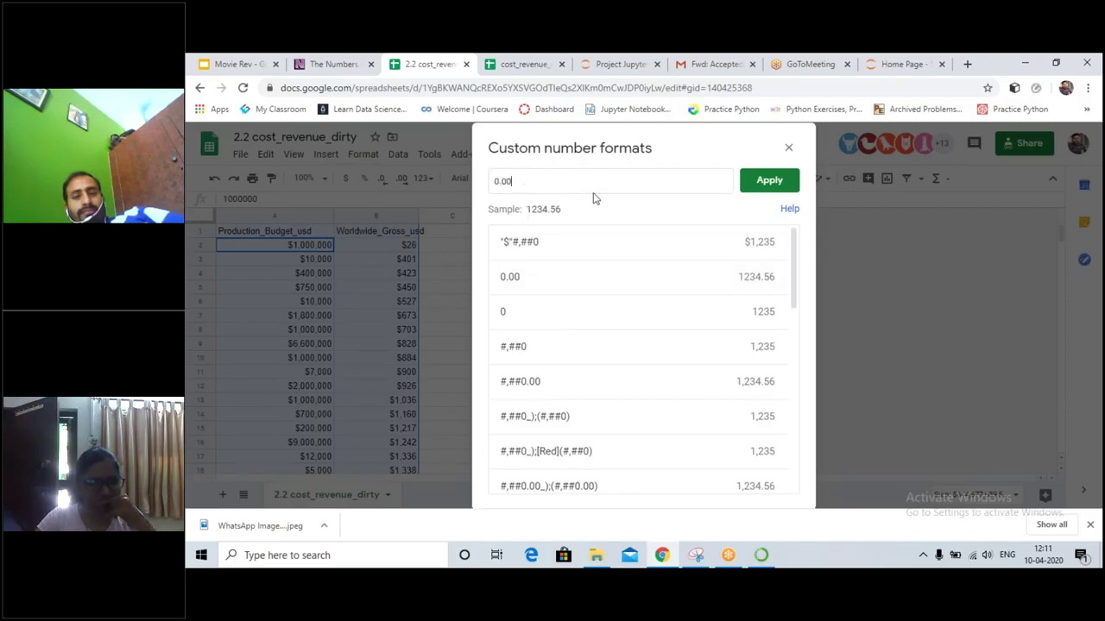
left_click(763, 182)
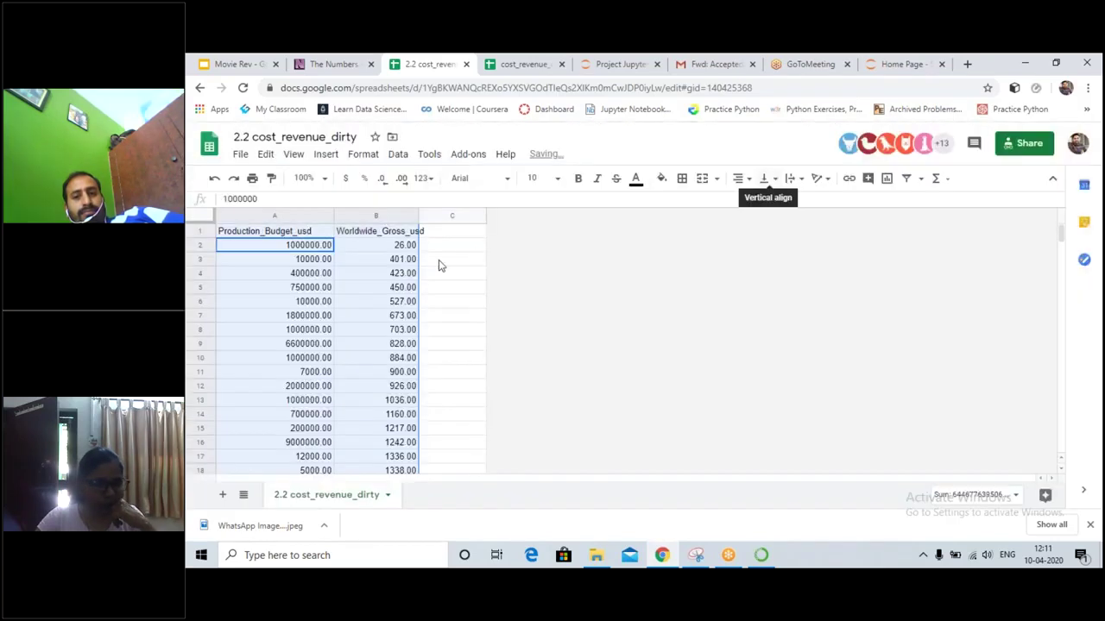
Examine the reformatted budget and gross values and compare them with the cost_revenue_clean spreadsheet
left_click(371, 247)
scroll(377, 293, "down", 4)
scroll(371, 358, "up", 4)
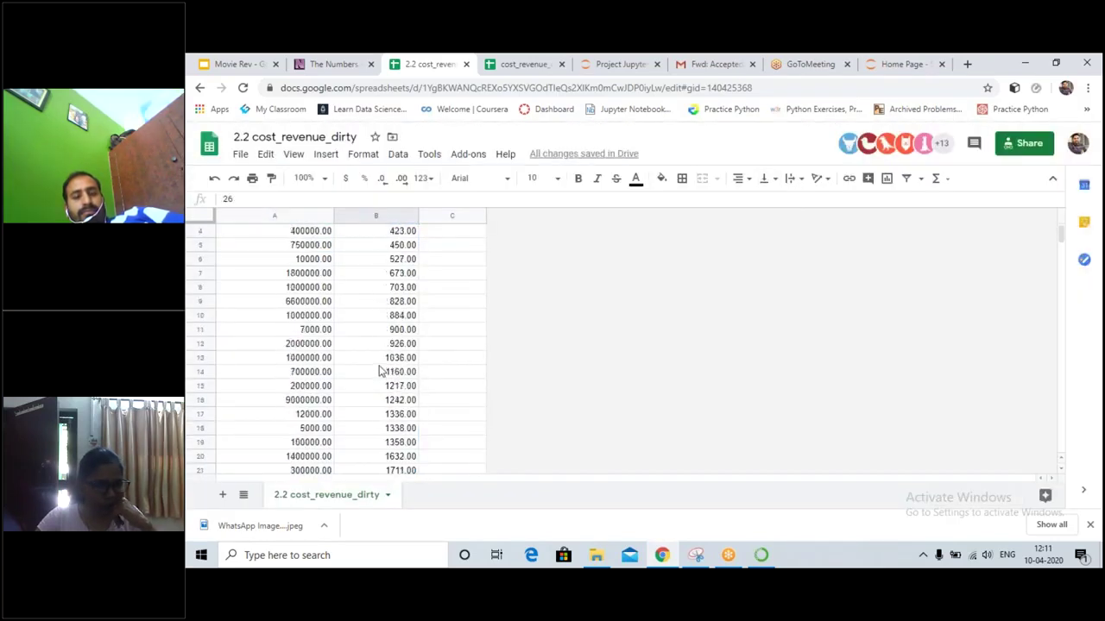
scroll(365, 345, "down", 15)
scroll(364, 344, "down", 5)
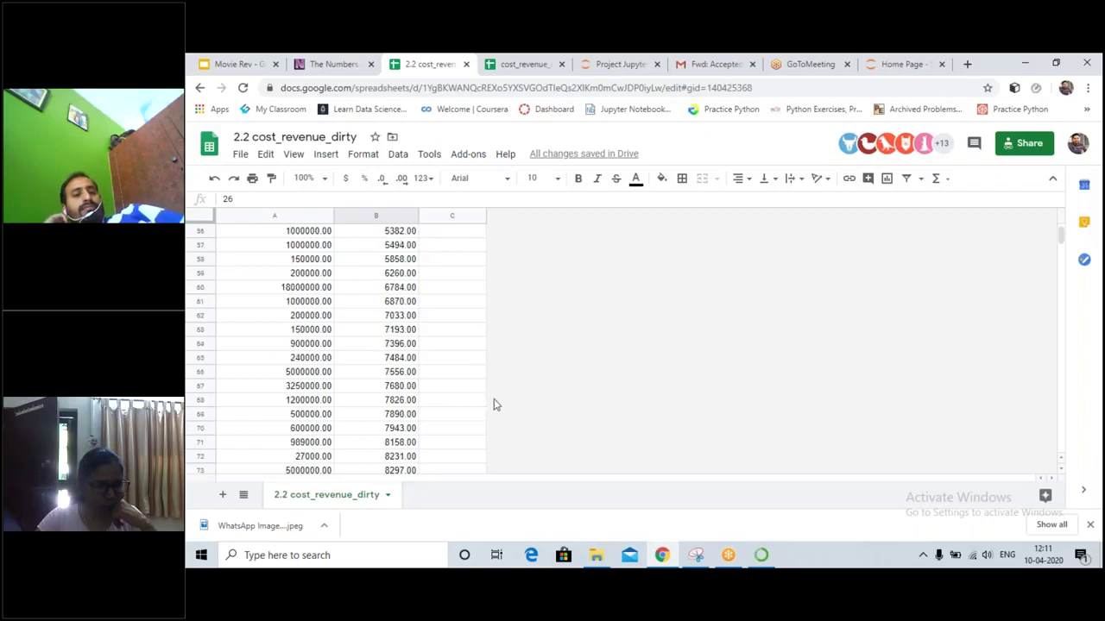
left_click(490, 69)
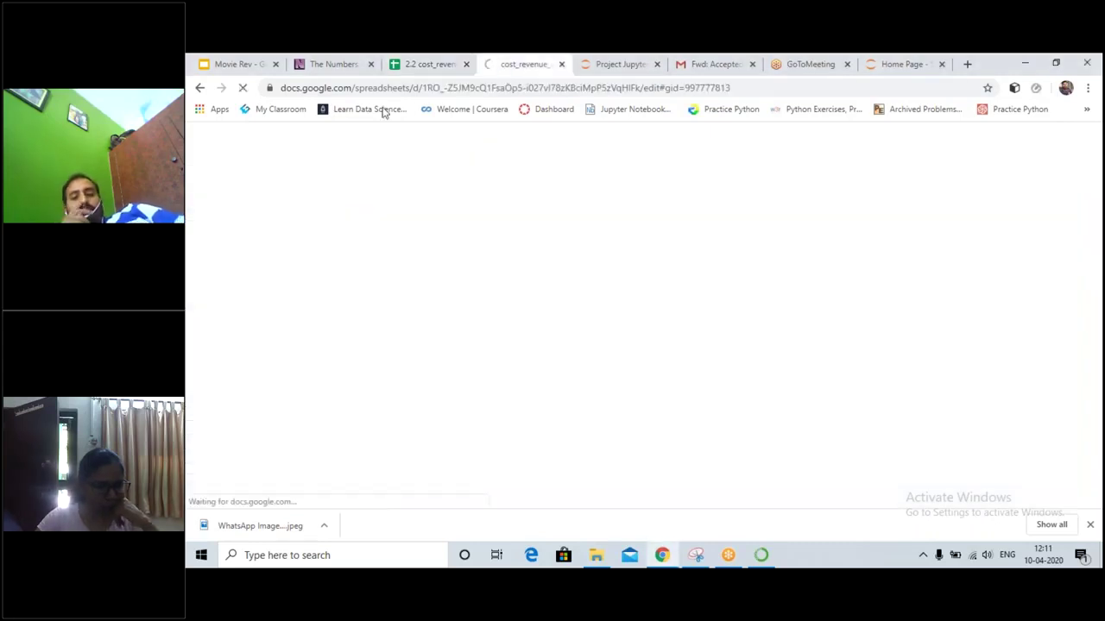
left_click(427, 65)
left_click(506, 67)
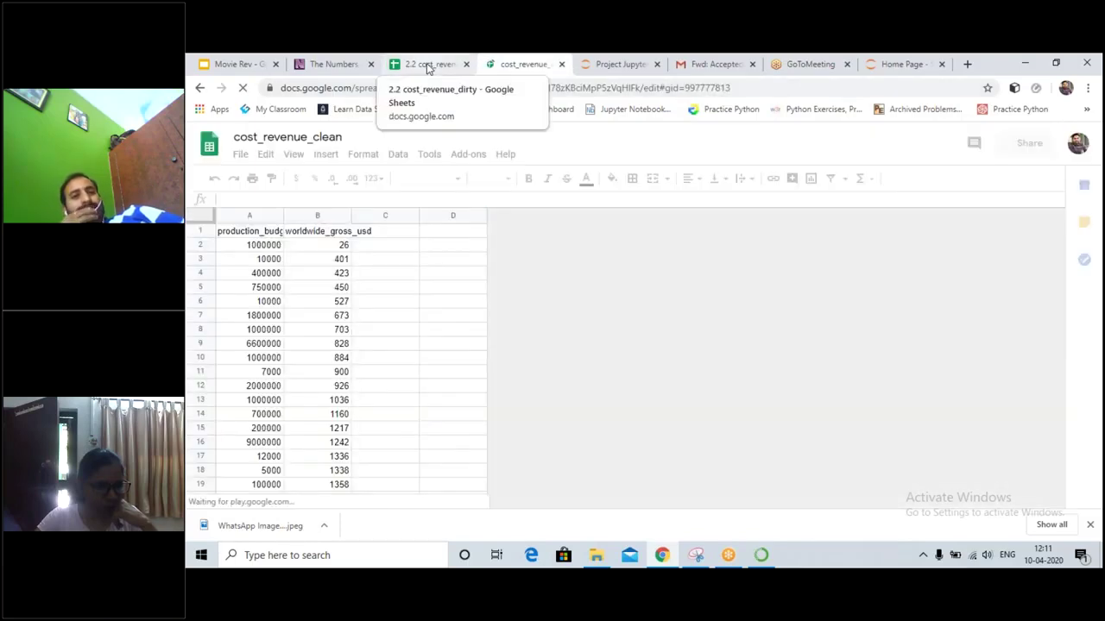
left_click(427, 66)
Turn on link sharing for cost_revenue_clean so anyone with the link can view, copying its shareable link
left_click(509, 67)
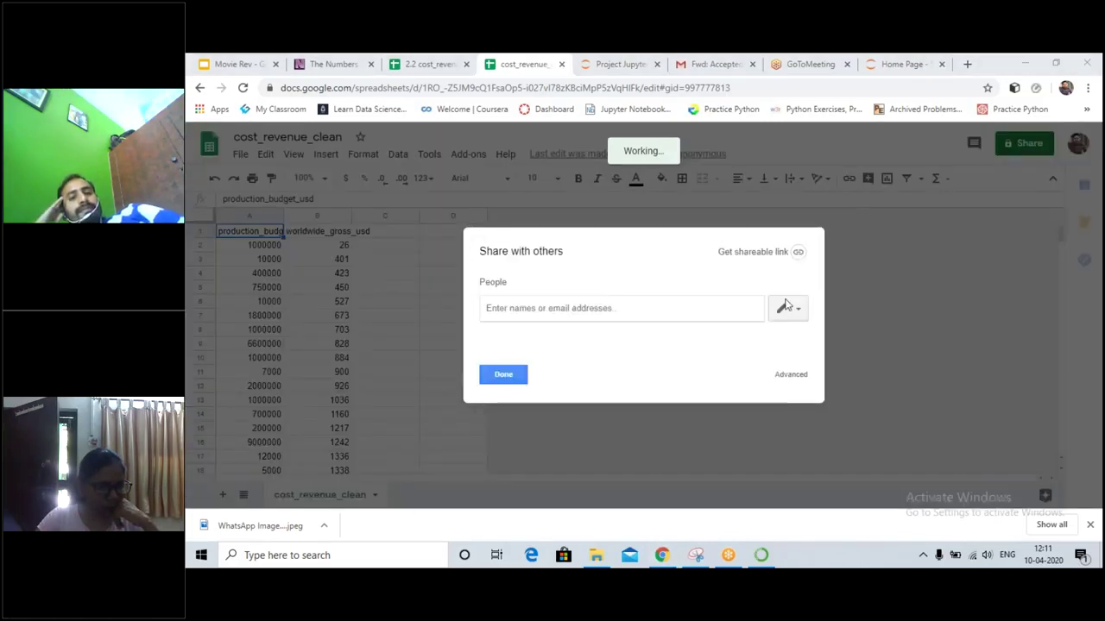
left_click(798, 253)
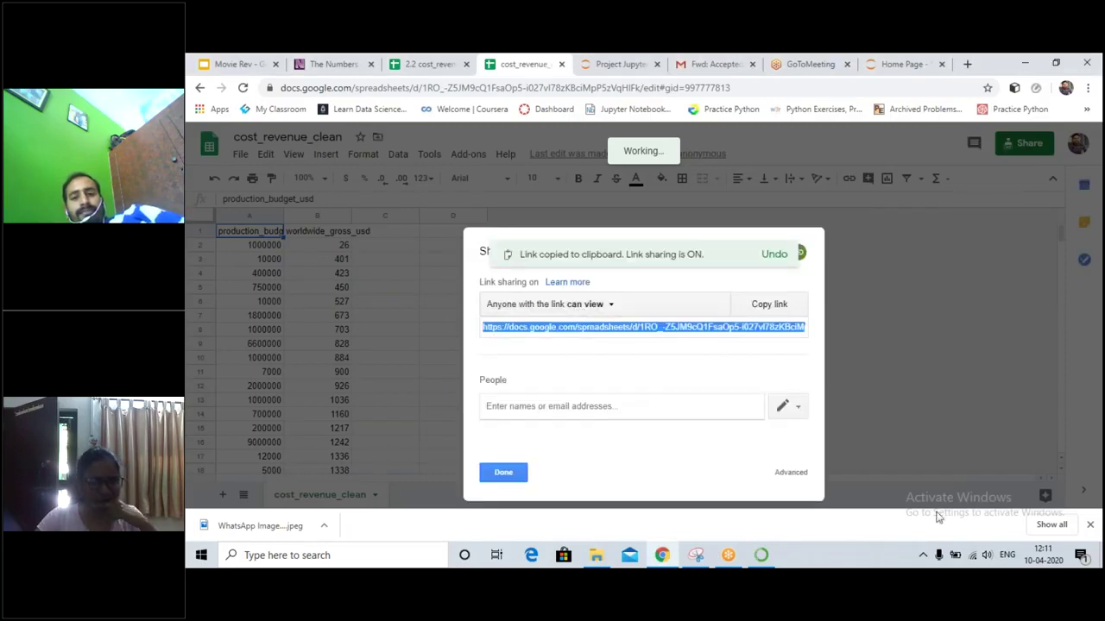
left_click(1016, 562)
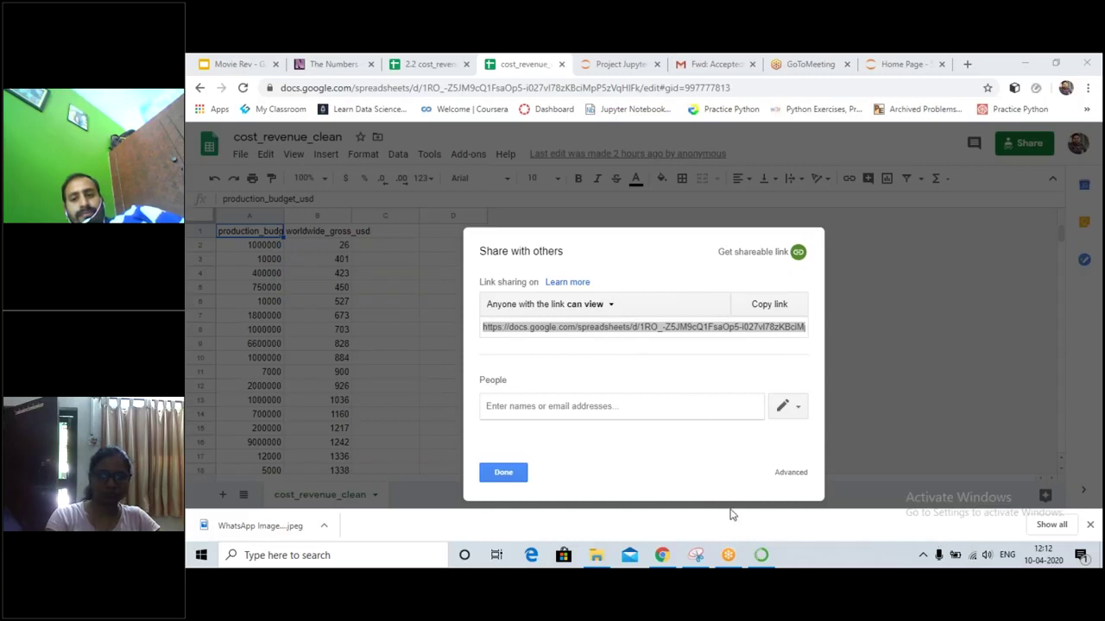
left_click(510, 480)
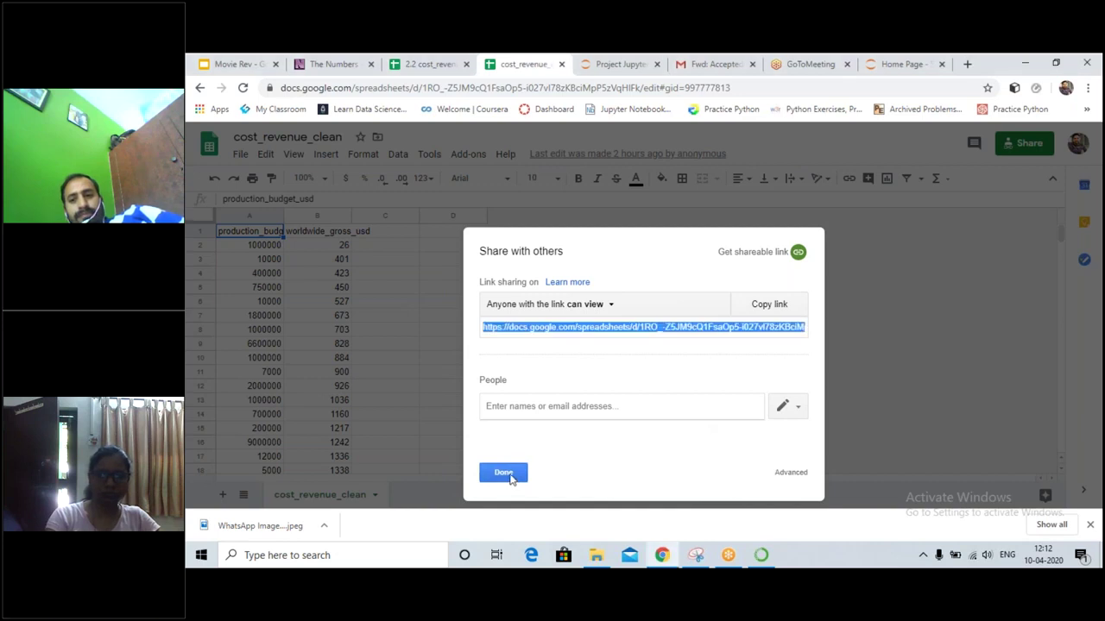
left_click(507, 475)
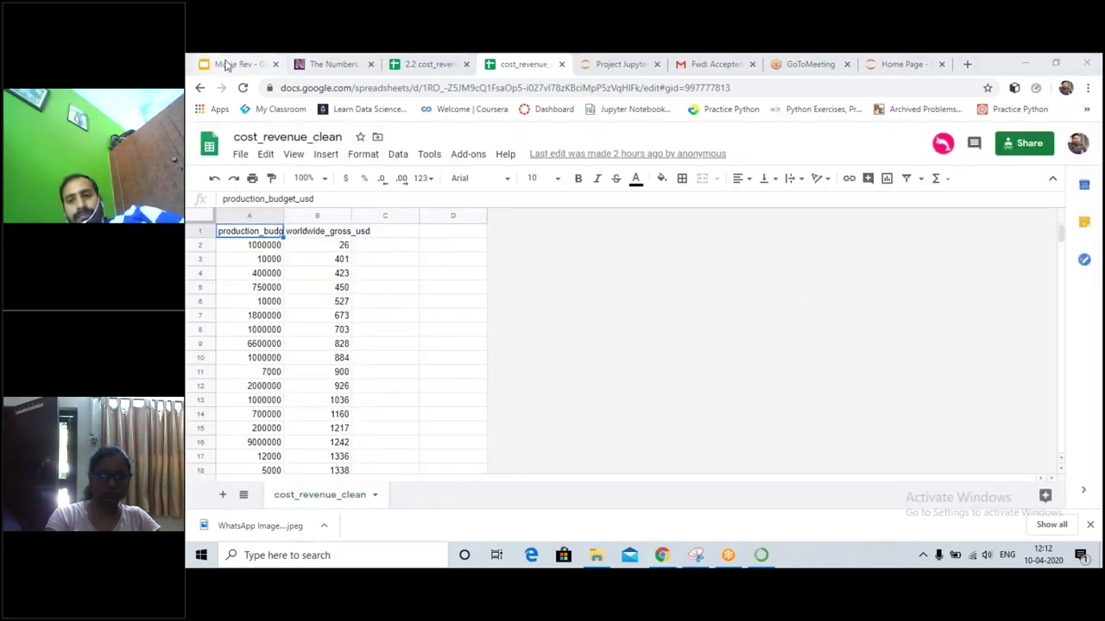
Switch to the Movie Rev presentation and present it from slide 56, showing slides 57 and 58
left_click(226, 65)
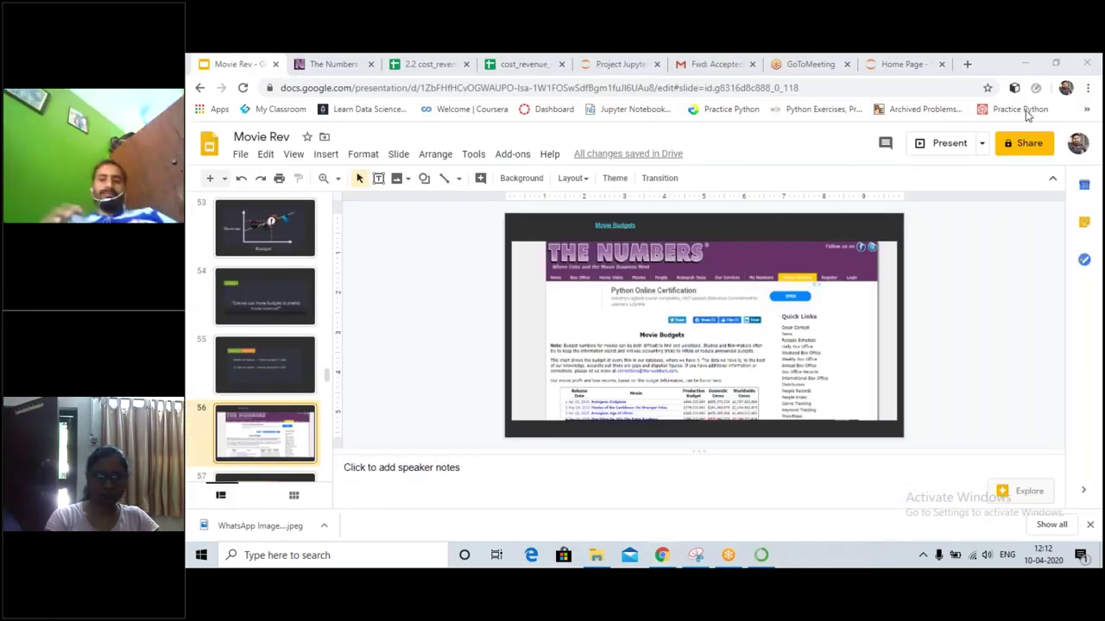
left_click(950, 147)
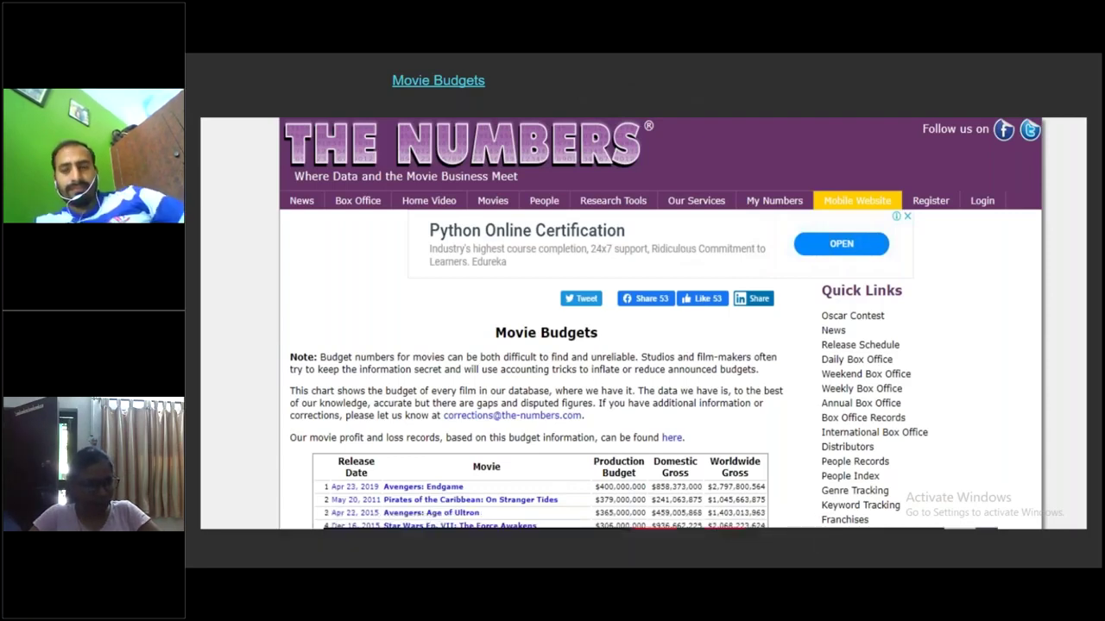
key("Right")
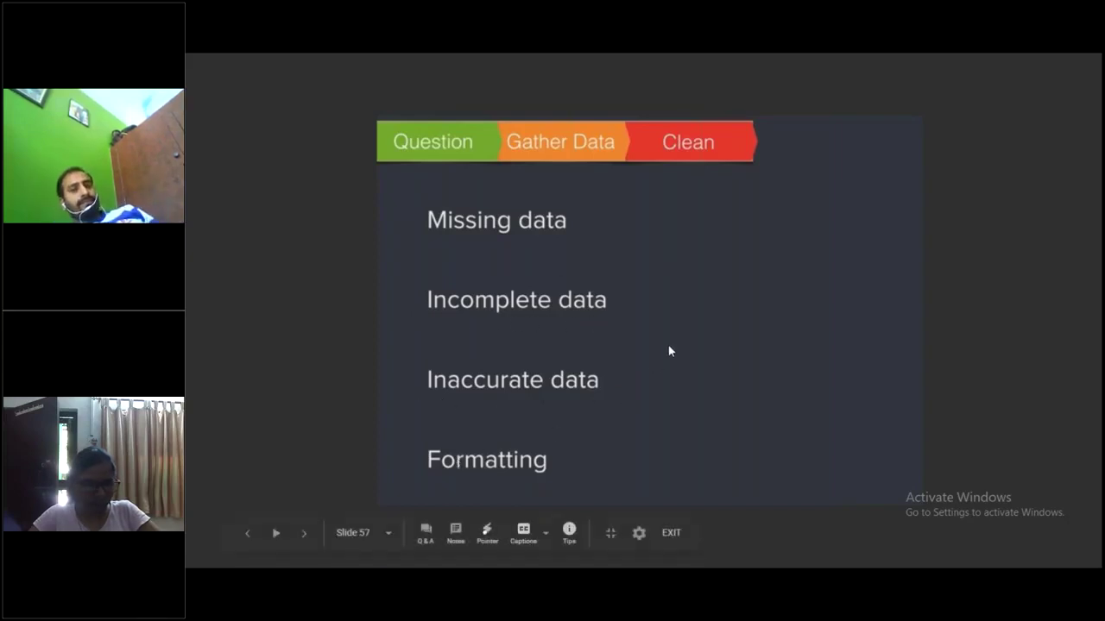
key("Left")
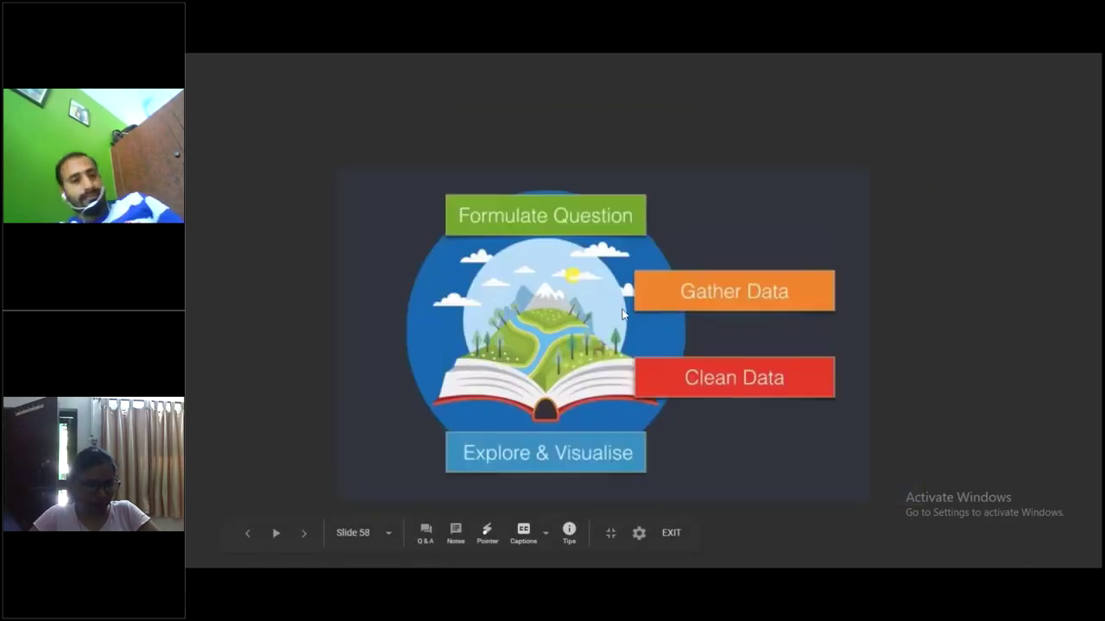
key("Right")
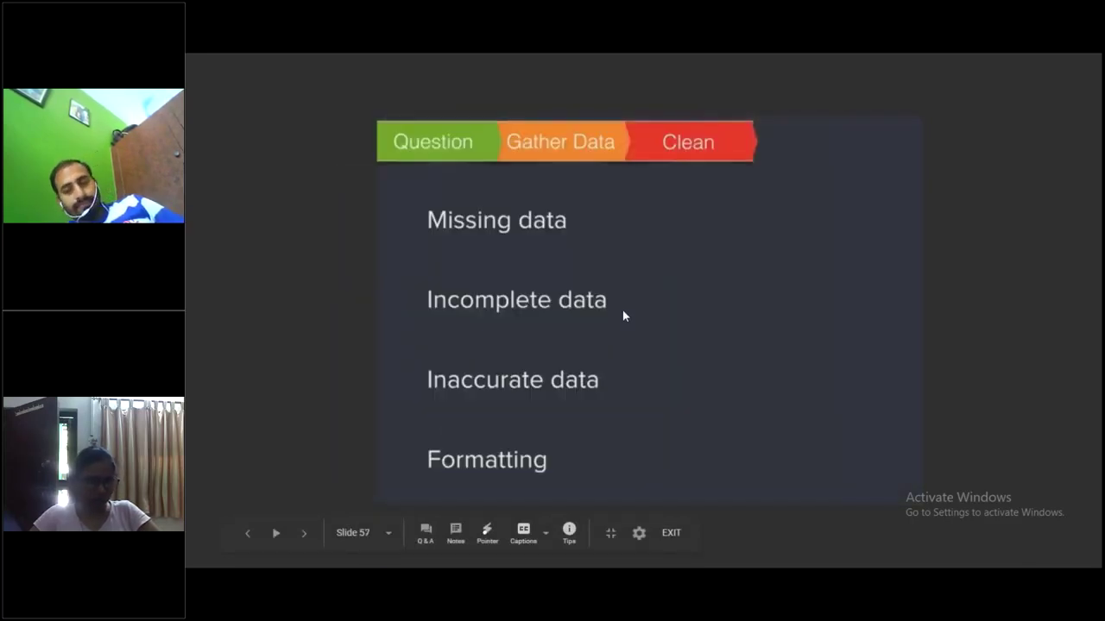
key("Left")
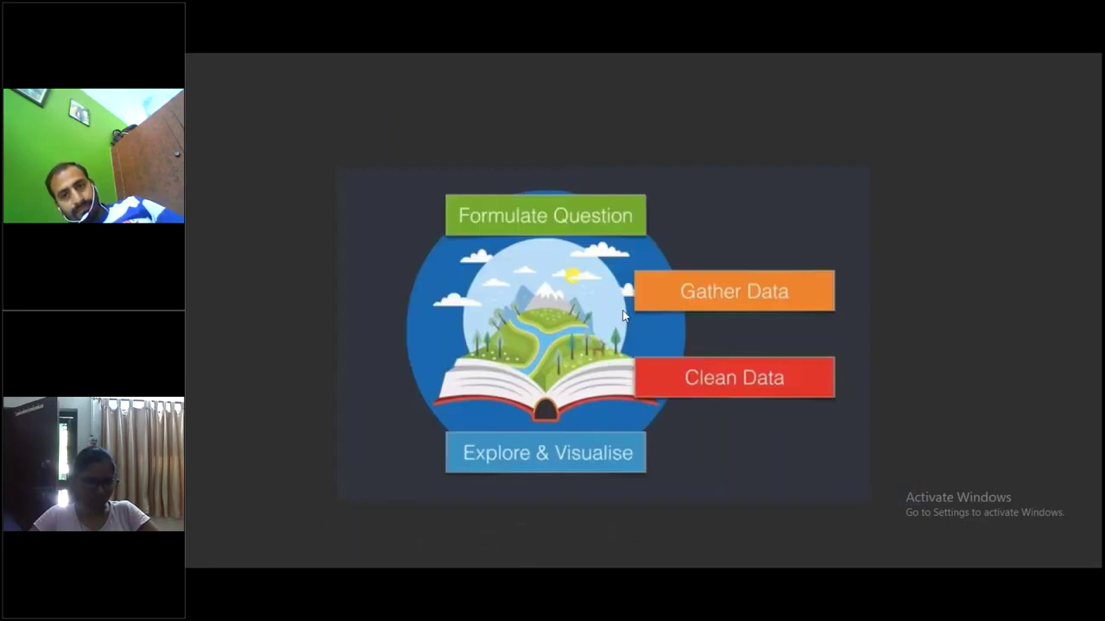